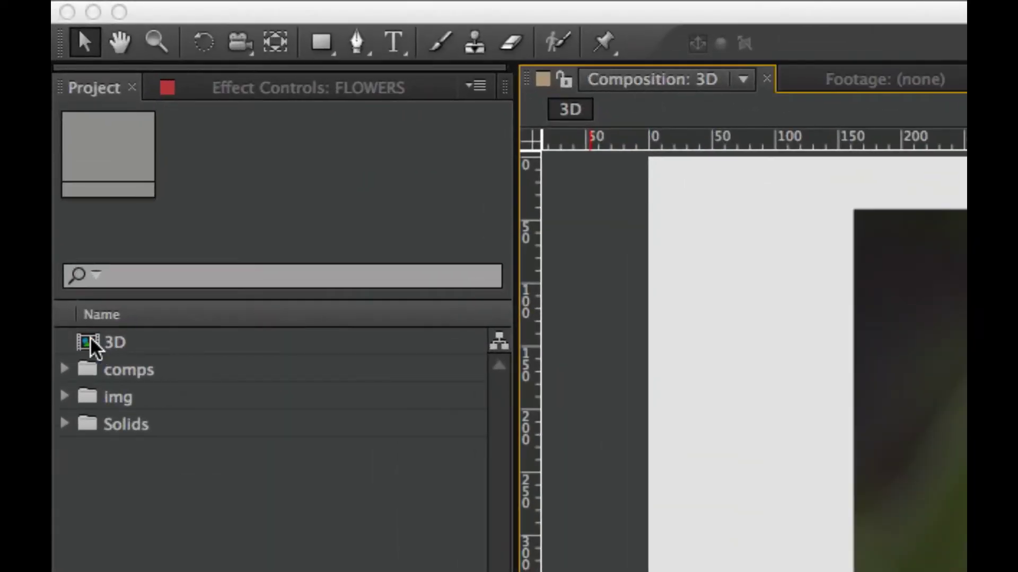
# - Check the 3D comp's FLOWERS and flower.JPG layers, then fit the whole composition in the viewer
pyautogui.click(64, 124)
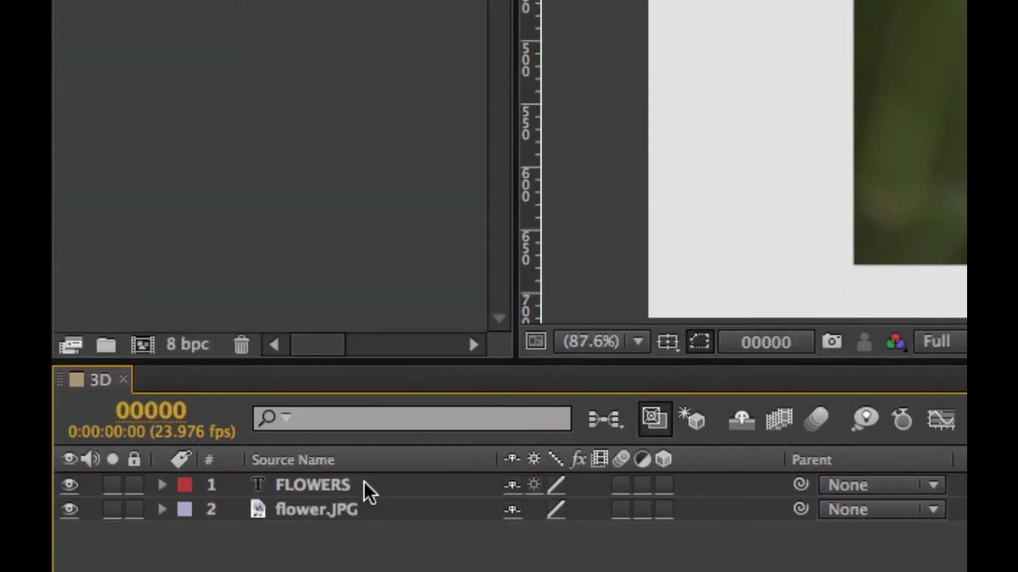
pyautogui.click(366, 352)
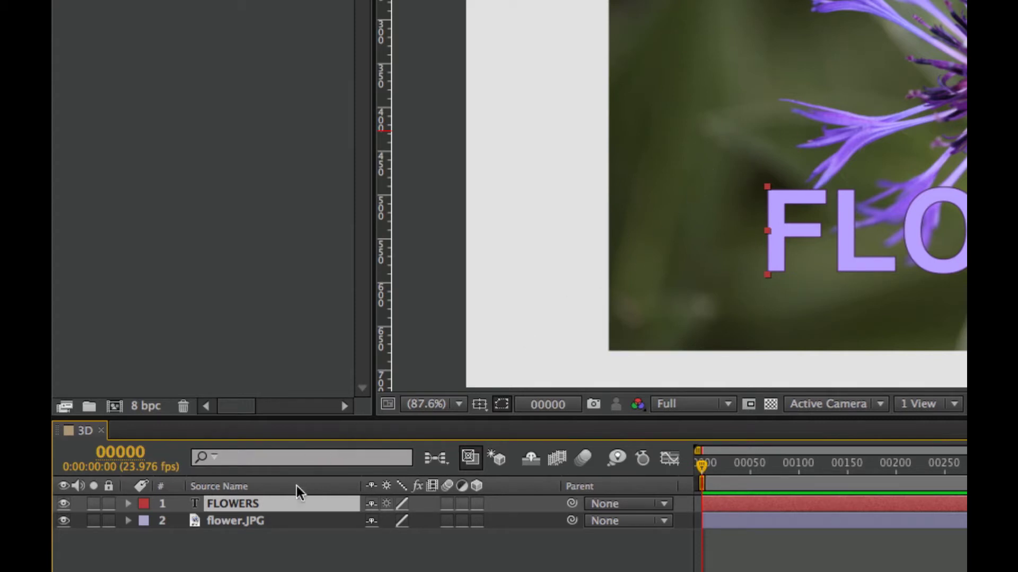
pyautogui.click(274, 520)
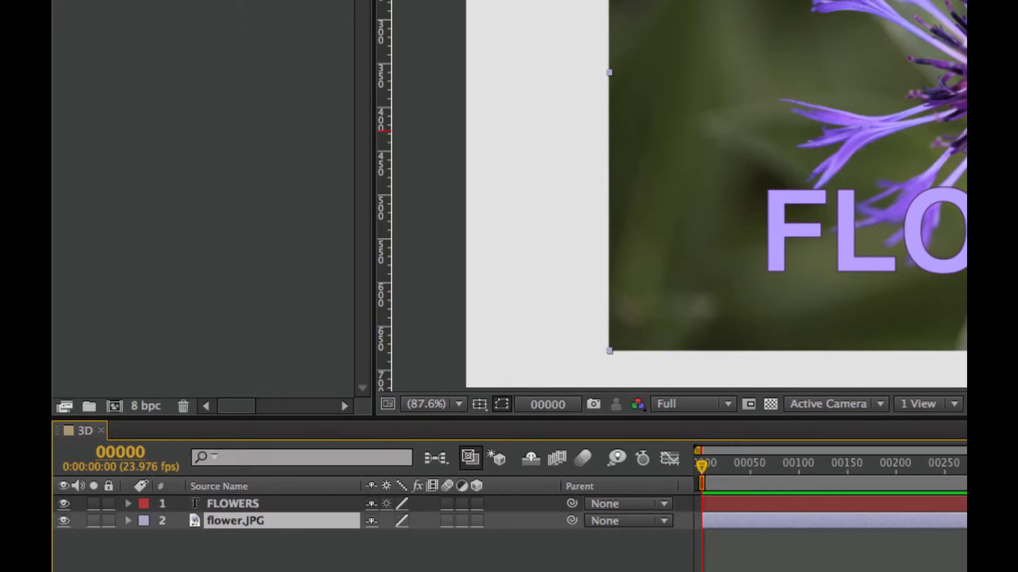
pyautogui.press(',')
pyautogui.press(',')
pyautogui.press(',')
pyautogui.press(',')
pyautogui.press(',')
pyautogui.press(',')
pyautogui.press('.')
pyautogui.press('.')
pyautogui.press('.')
pyautogui.press('.')
pyautogui.press('.')
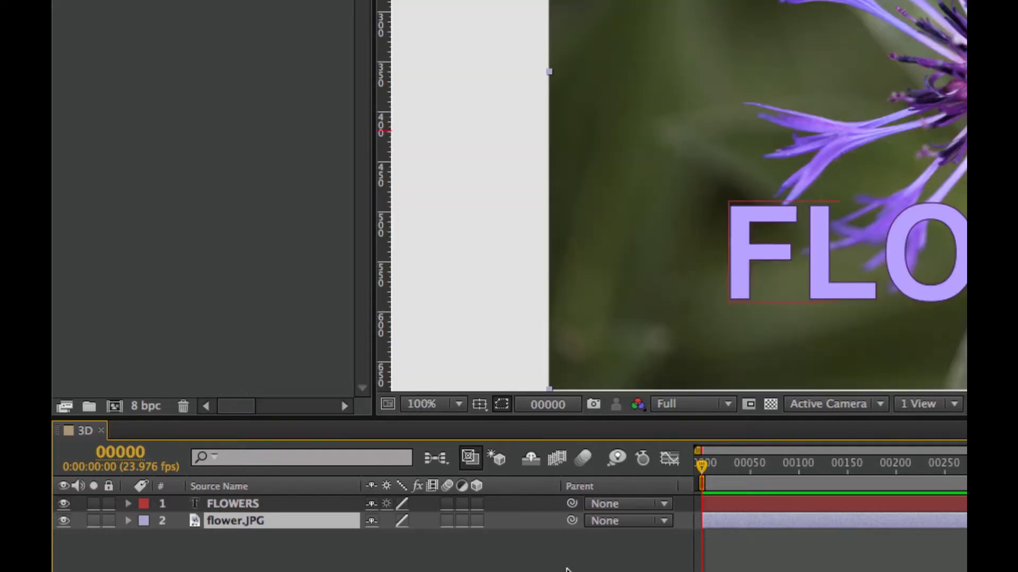
pyautogui.press('F2')
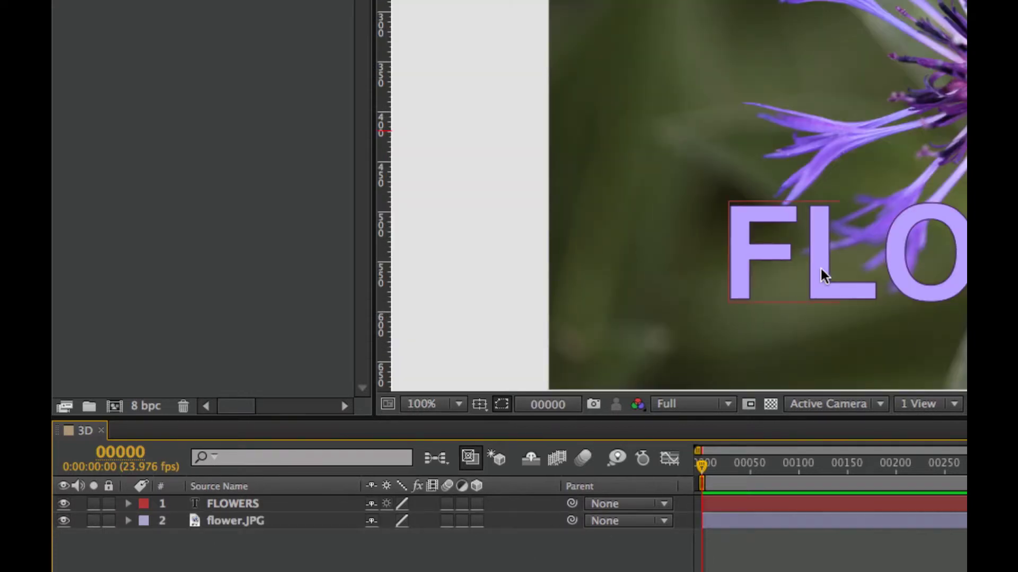
pyautogui.press('.')
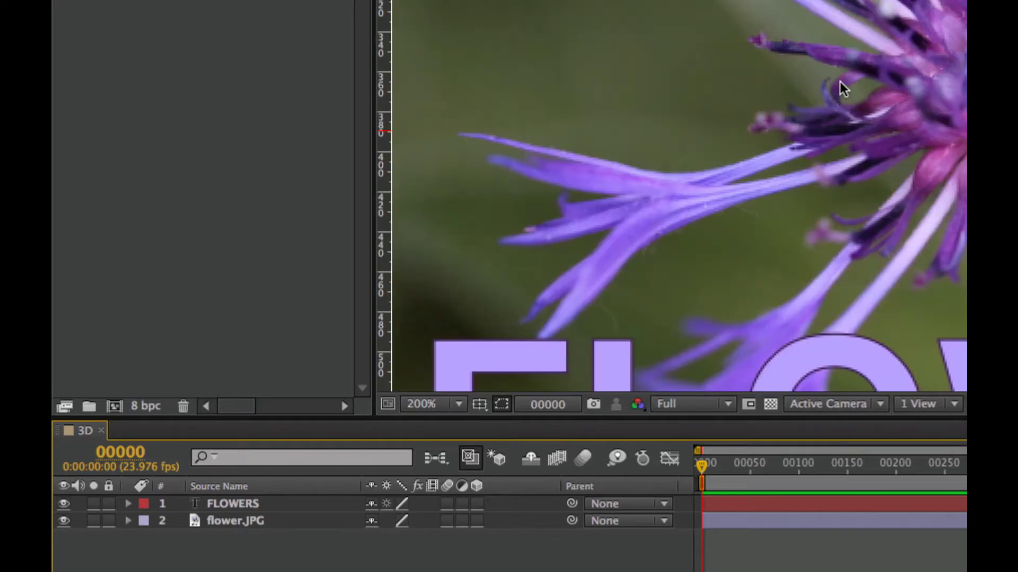
pyautogui.click(457, 405)
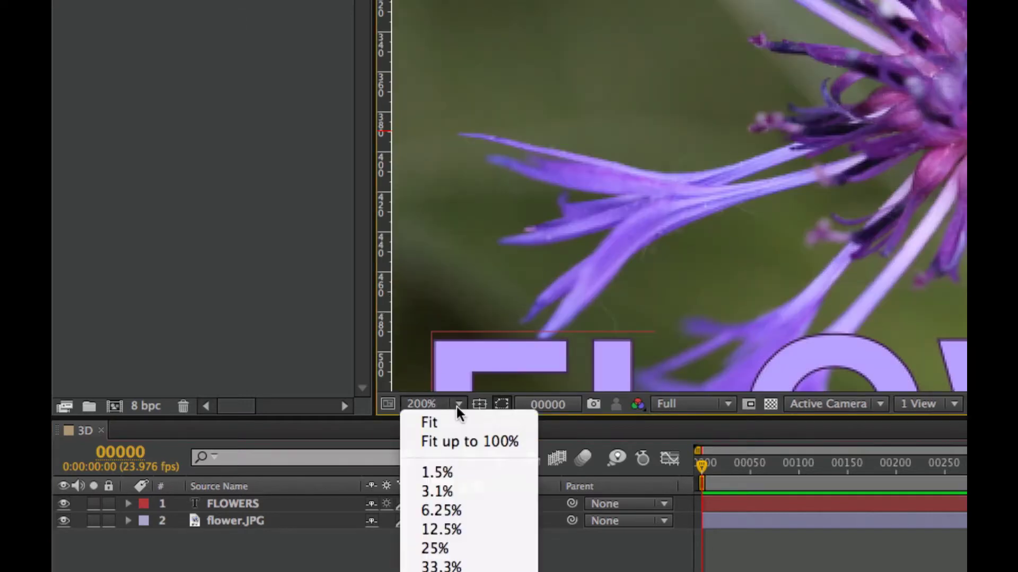
pyautogui.click(450, 420)
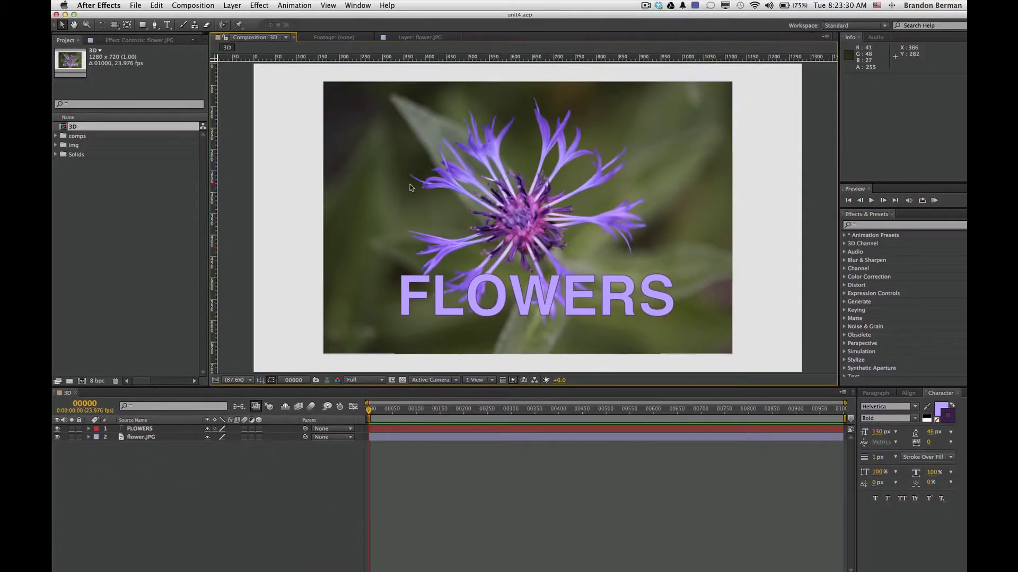
# - Reset flower.JPG's transform to clear the rotation, then scale the photo to 18%
pyautogui.click(397, 438)
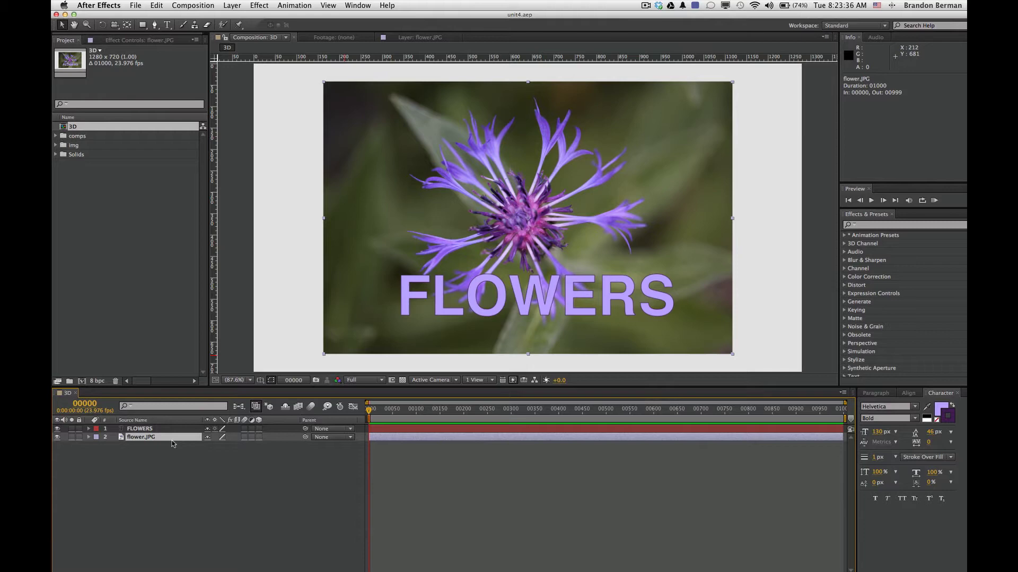
pyautogui.press('r')
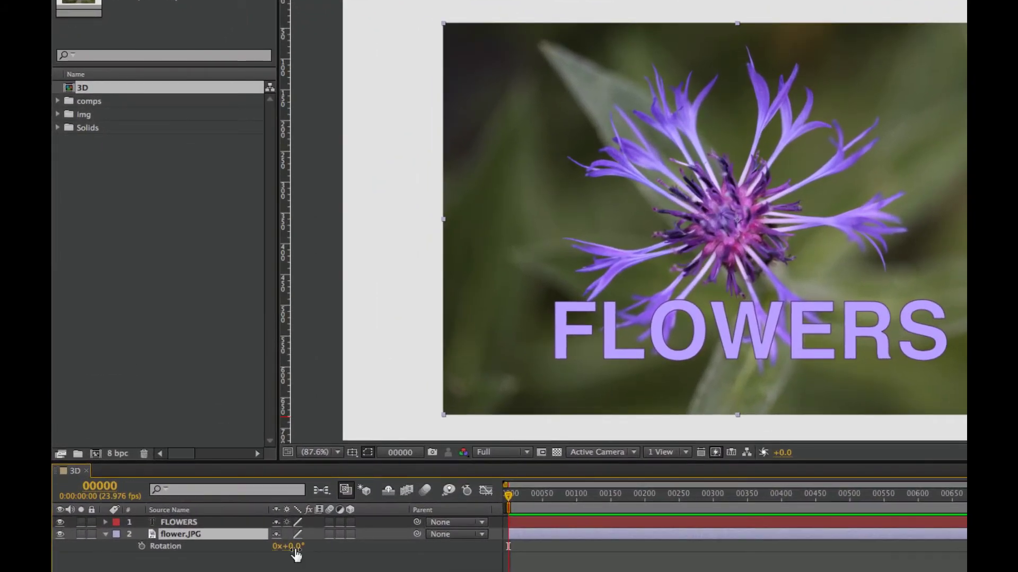
pyautogui.moveTo(296, 554)
pyautogui.mouseDown()
pyautogui.moveTo(326, 555)
pyautogui.moveTo(294, 558)
pyautogui.mouseUp()
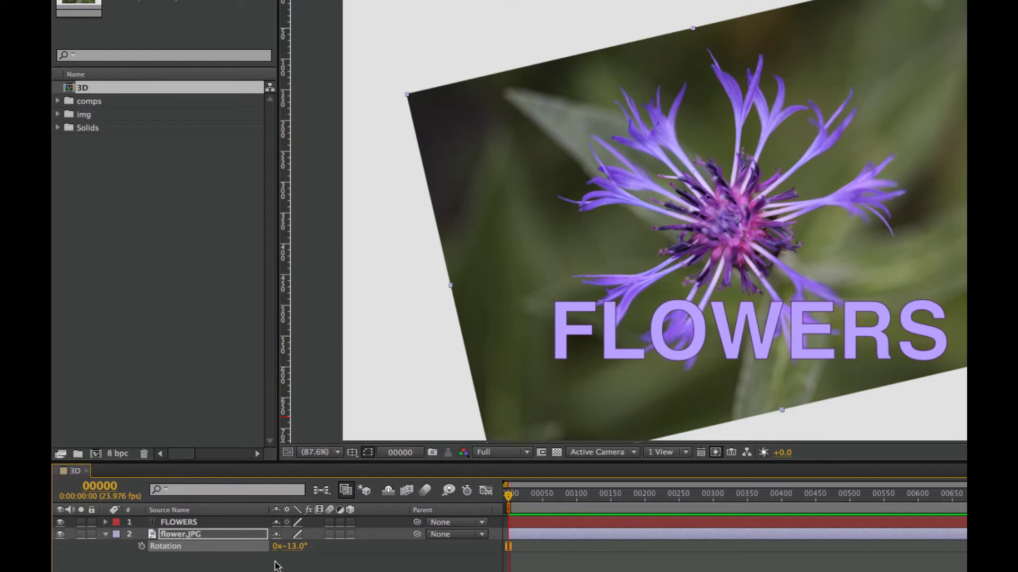
pyautogui.click(207, 539)
pyautogui.hotkey('shift', 's')
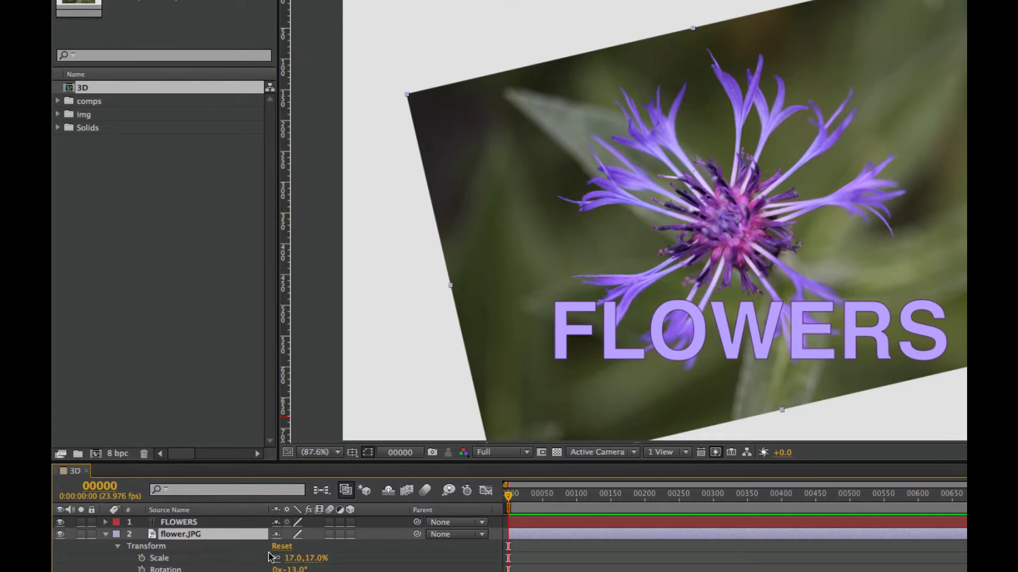
pyautogui.click(283, 547)
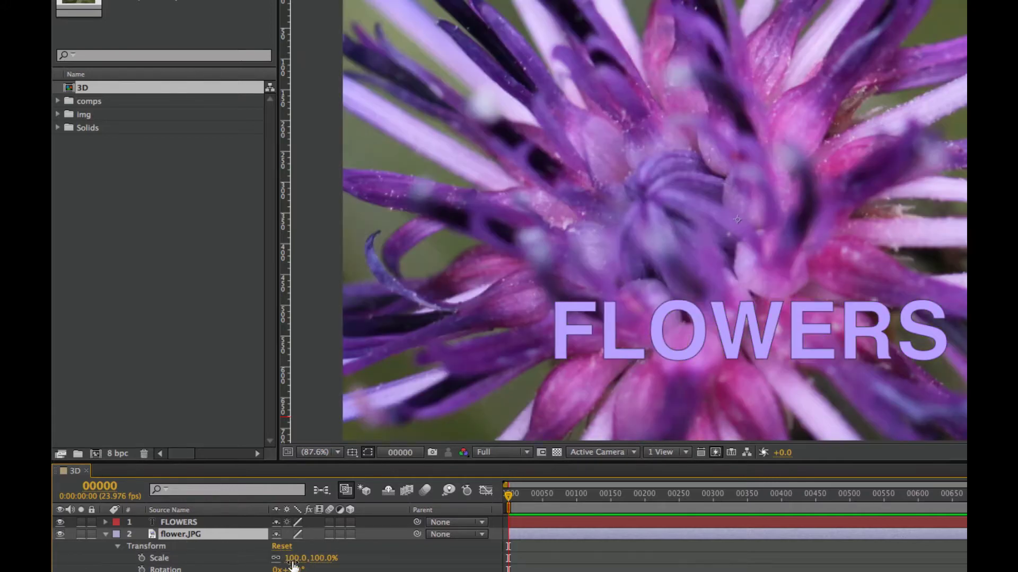
pyautogui.moveTo(291, 559); pyautogui.dragTo(239, 569)
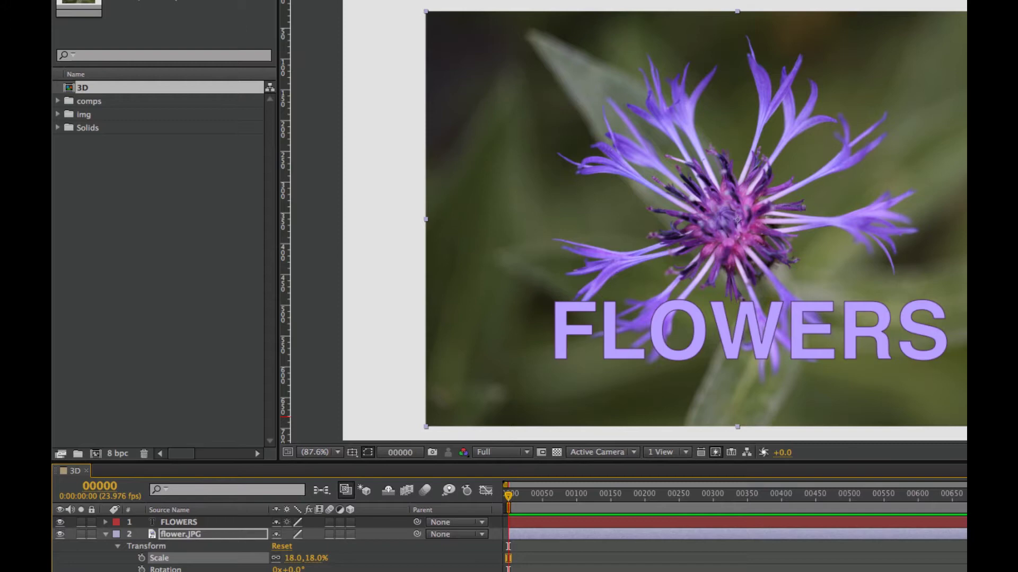
pyautogui.click(228, 567)
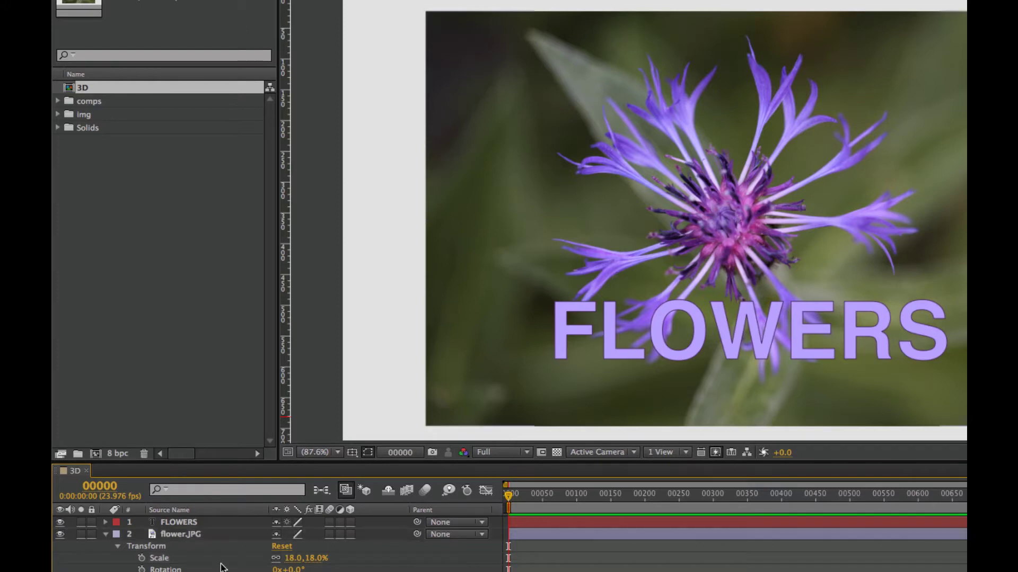
# - Nudge the flower photo's position to 639, 350
pyautogui.click(195, 537)
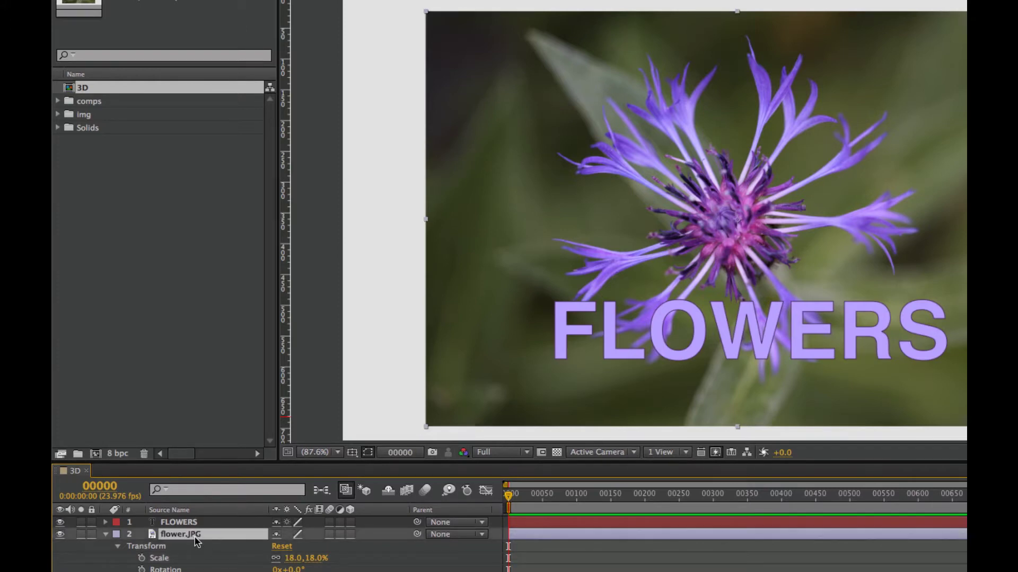
pyautogui.press('p')
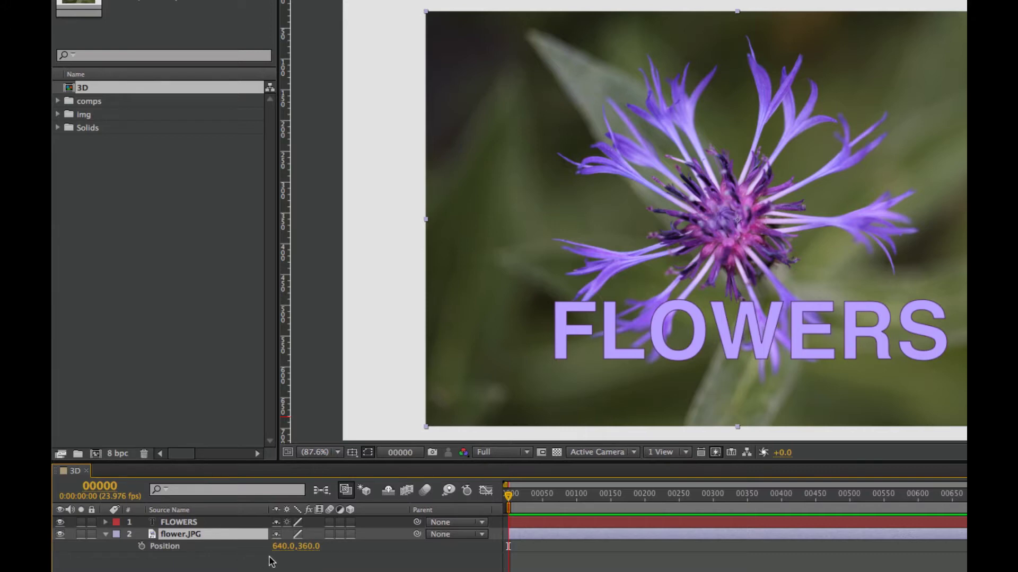
pyautogui.moveTo(283, 551); pyautogui.dragTo(314, 552)
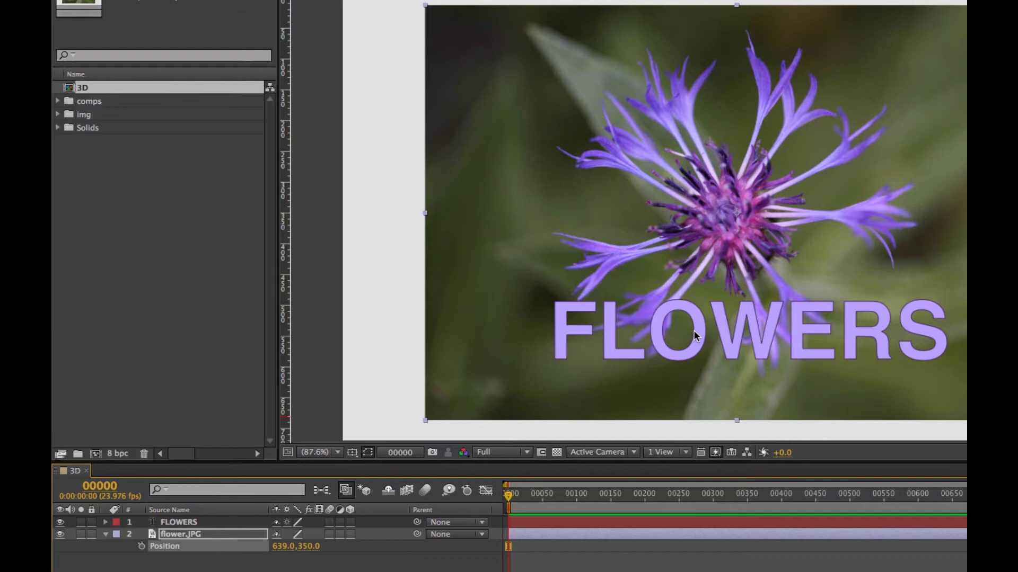
# - Turn on the 3D Layer switch for FLOWERS and flower.JPG, then select flower.JPG
pyautogui.click(105, 534)
pyautogui.click(210, 559)
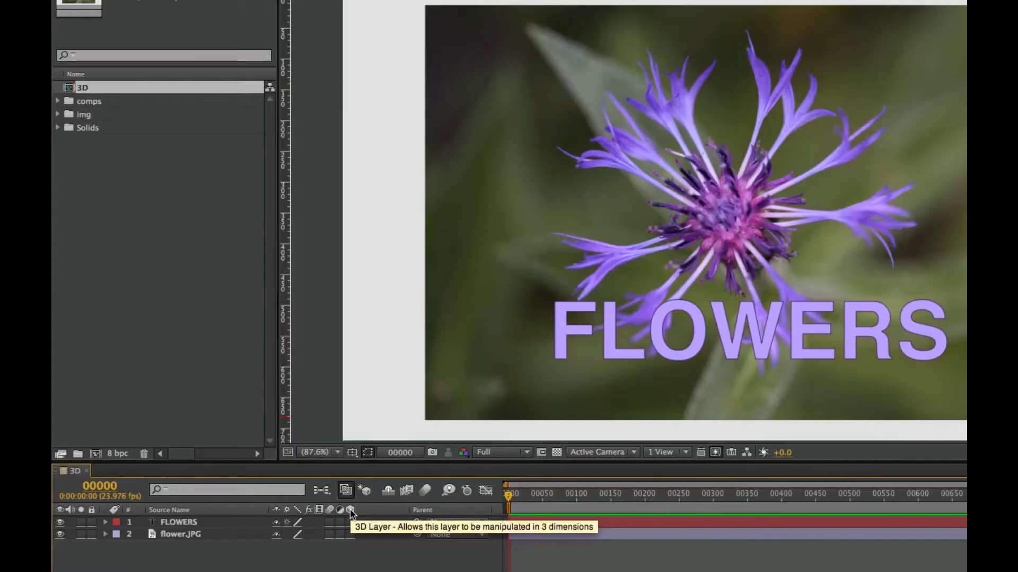
pyautogui.click(350, 523)
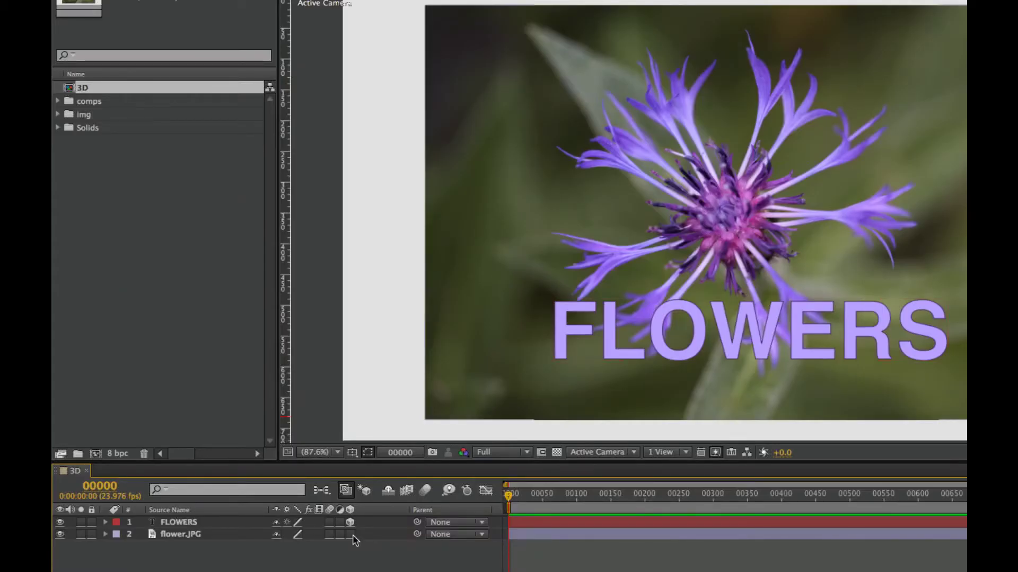
pyautogui.click(350, 534)
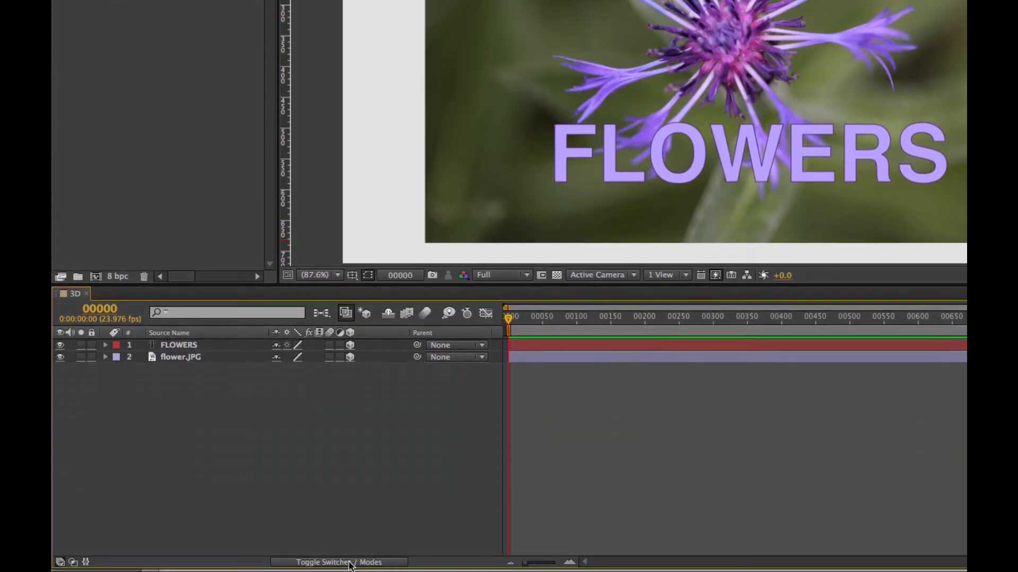
pyautogui.click(350, 563)
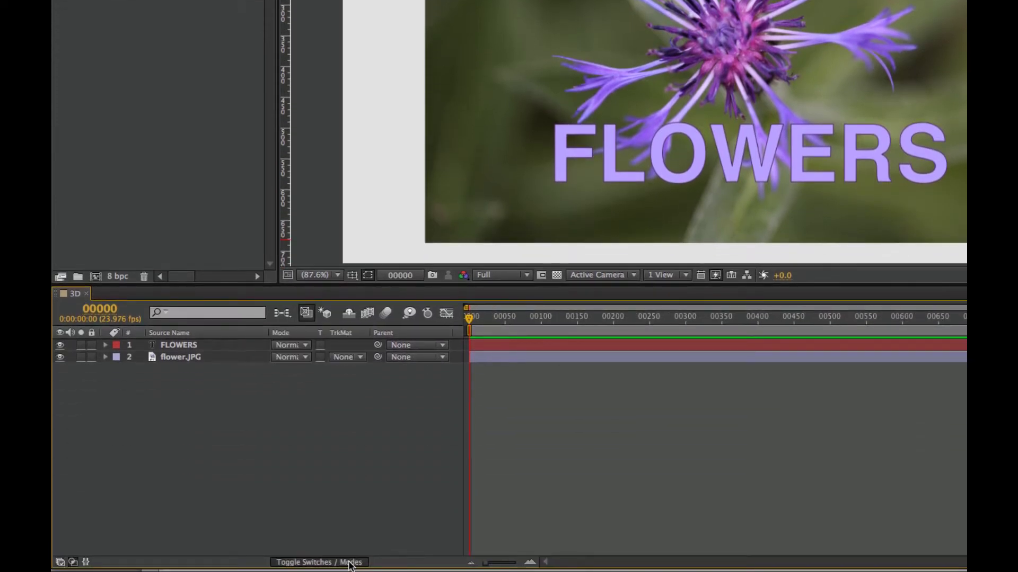
pyautogui.click(350, 563)
pyautogui.click(350, 563)
pyautogui.click(349, 563)
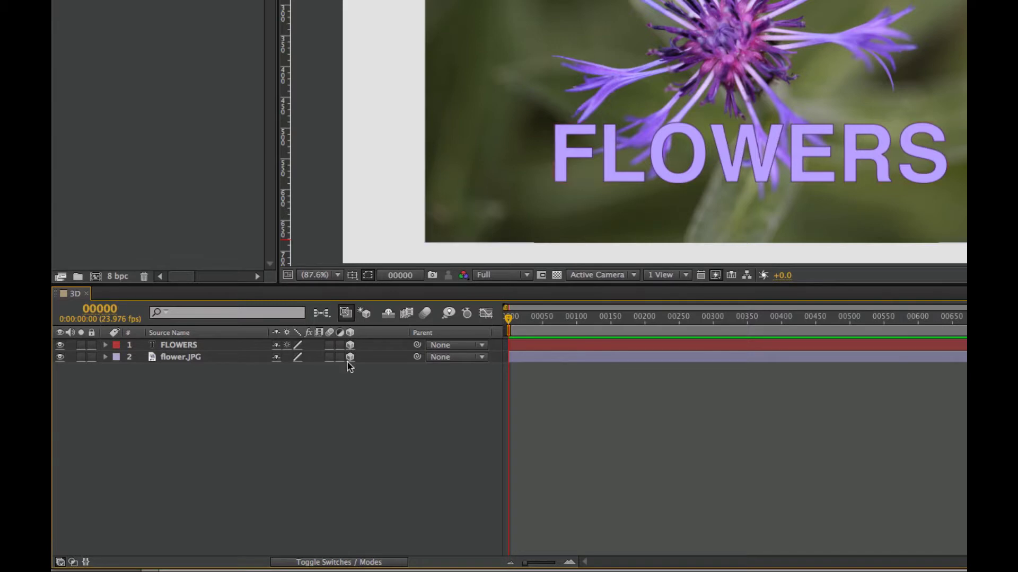
pyautogui.click(191, 359)
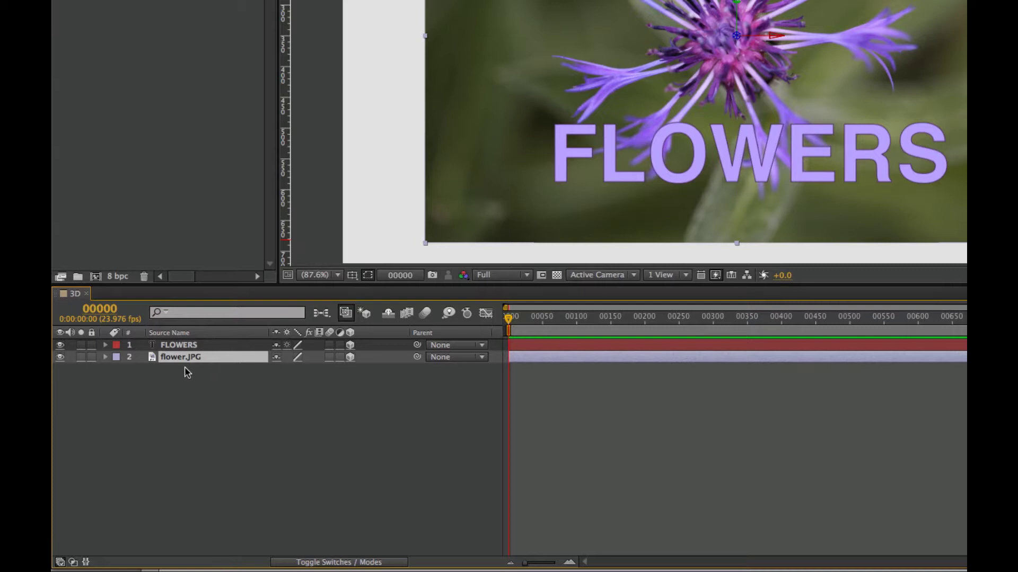
# - Display flower.JPG's Orientation and X, Y, Z Rotation values, all at 0°
pyautogui.press('r')
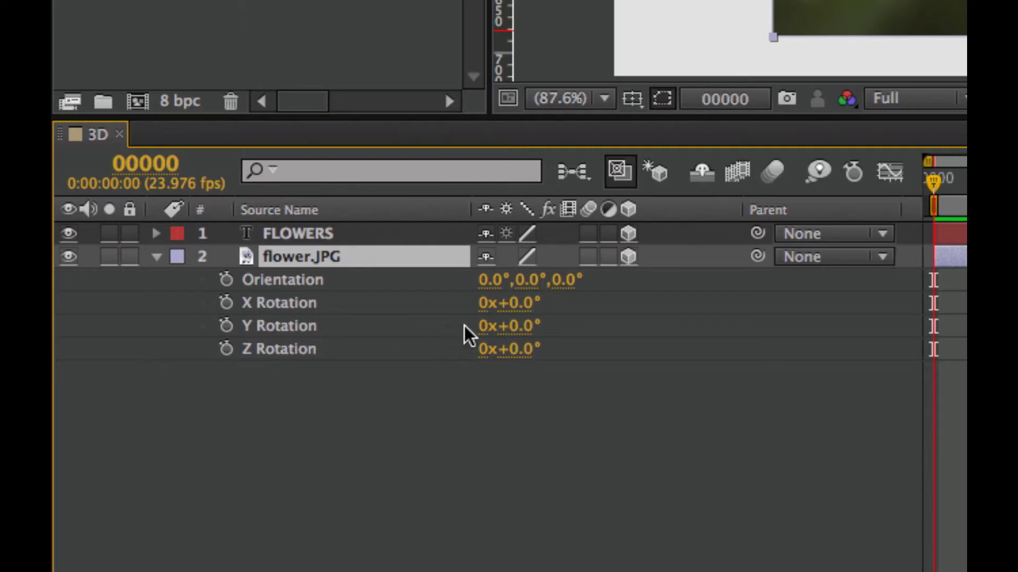
pyautogui.click(521, 306)
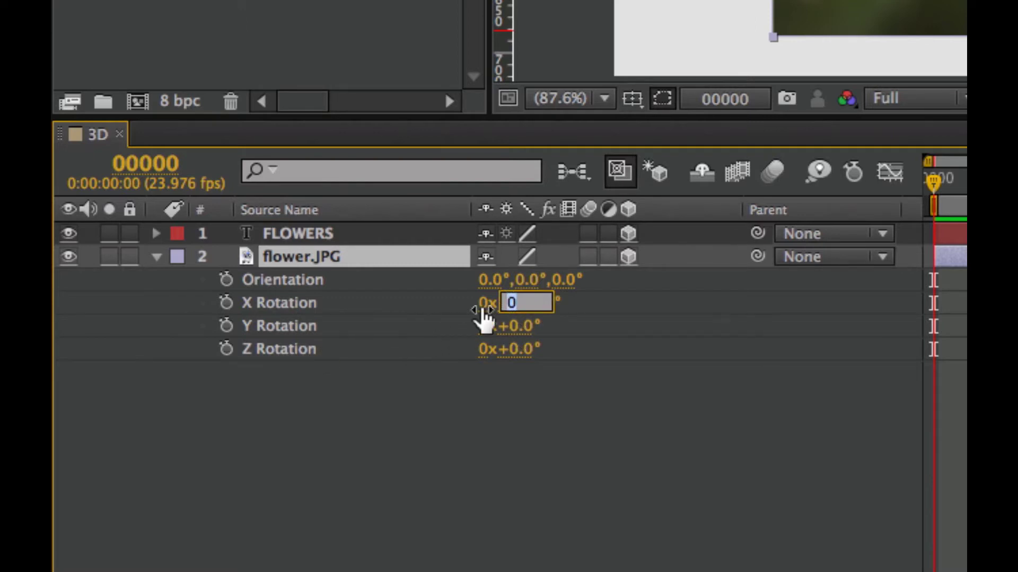
pyautogui.click(485, 307)
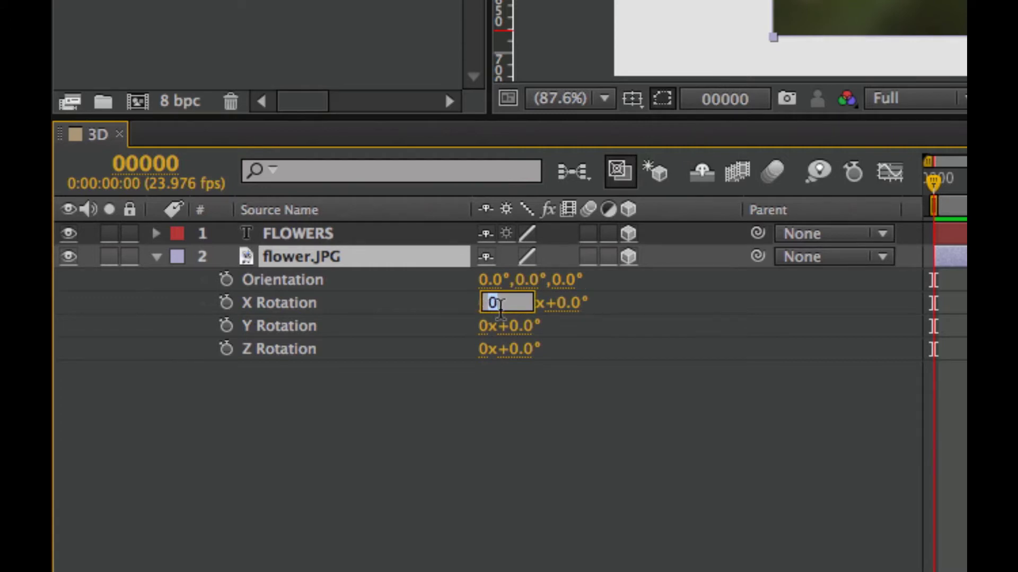
pyautogui.click(577, 377)
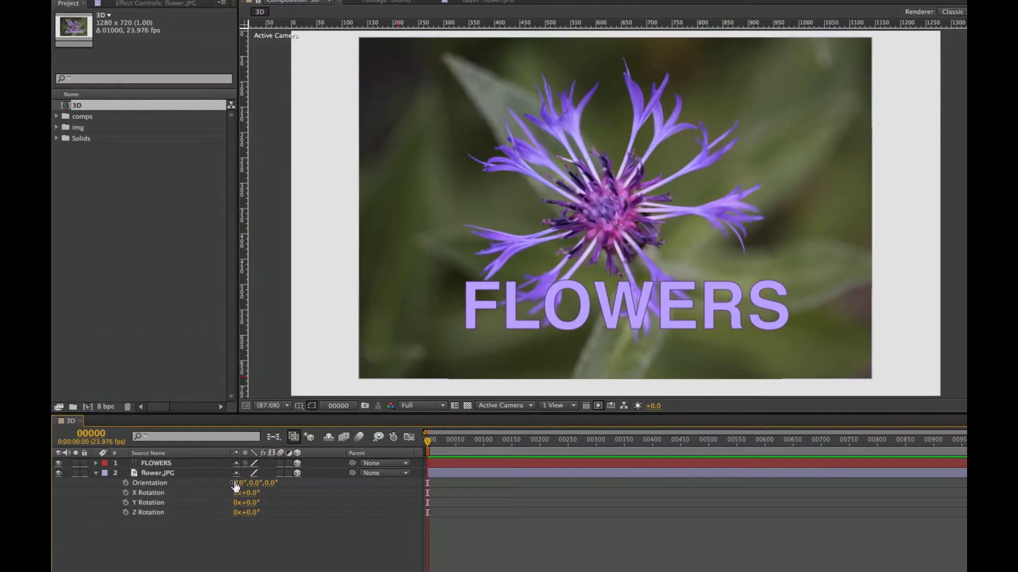
# - Tilt flower.JPG to Orientation 357°, 9°, 0° with X -16°, Y 15°, Z -7° rotations
pyautogui.moveTo(236, 486); pyautogui.dragTo(224, 483)
pyautogui.click(518, 300)
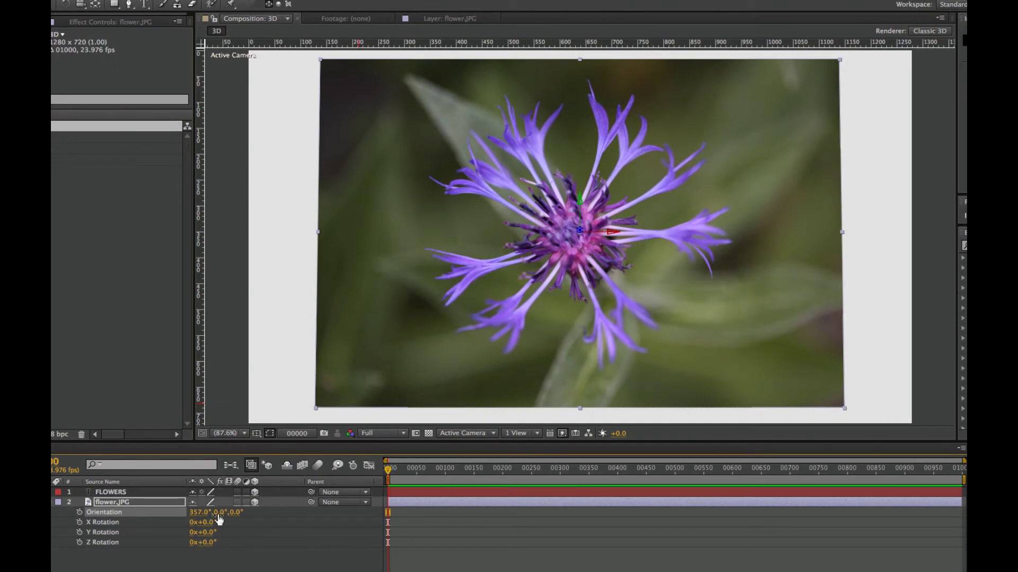
pyautogui.moveTo(219, 513); pyautogui.dragTo(237, 522)
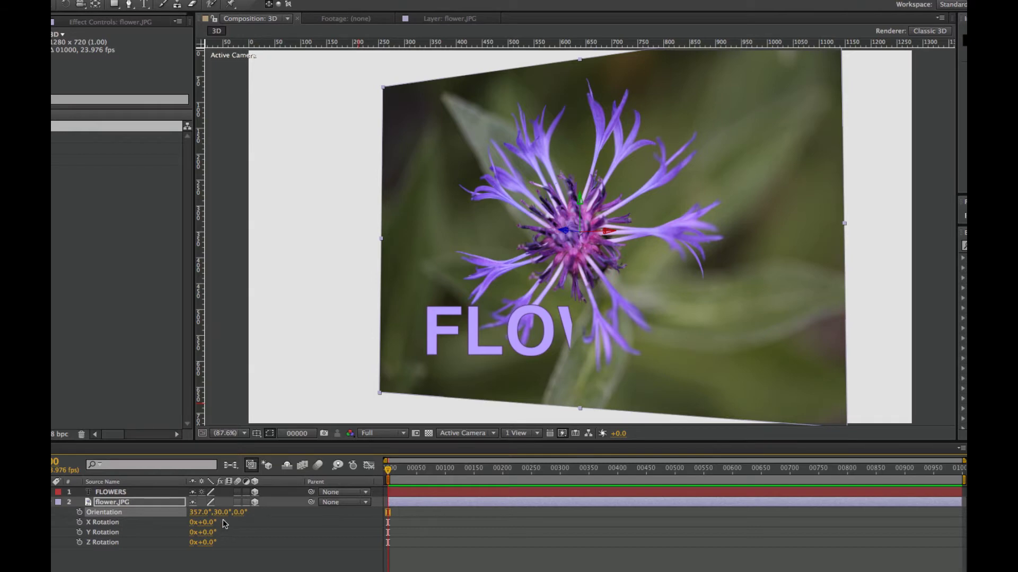
pyautogui.moveTo(222, 520)
pyautogui.mouseDown()
pyautogui.moveTo(236, 519)
pyautogui.moveTo(201, 521)
pyautogui.moveTo(241, 519)
pyautogui.moveTo(231, 515)
pyautogui.mouseUp()
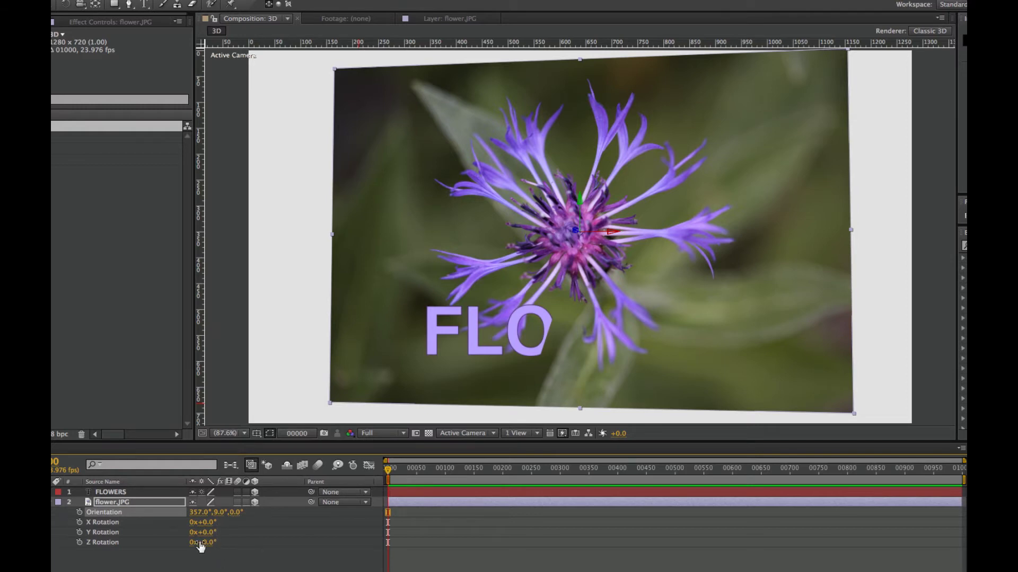
pyautogui.moveTo(204, 522); pyautogui.dragTo(239, 528)
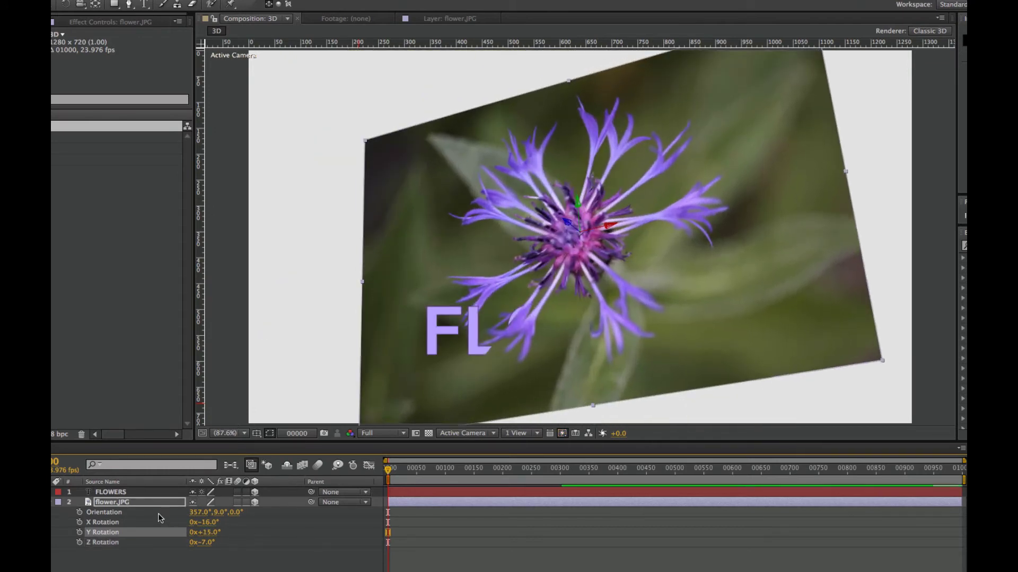
# - Reset flower.JPG's transform, scale it to 18%, and shift its x and z position
pyautogui.click(141, 503)
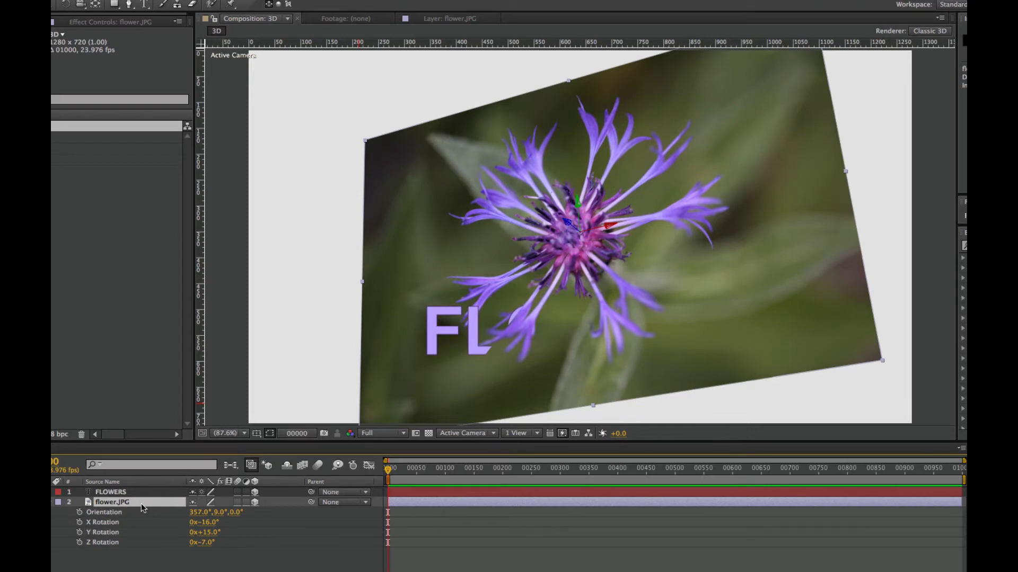
pyautogui.press('r')
pyautogui.press('r')
pyautogui.hotkey('ctrl', 'Right')
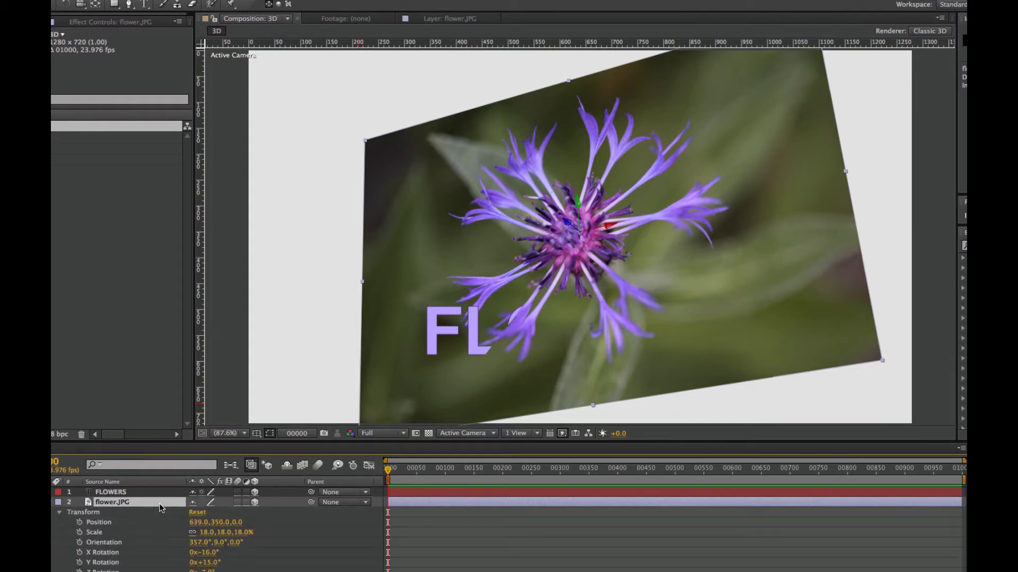
pyautogui.click(198, 513)
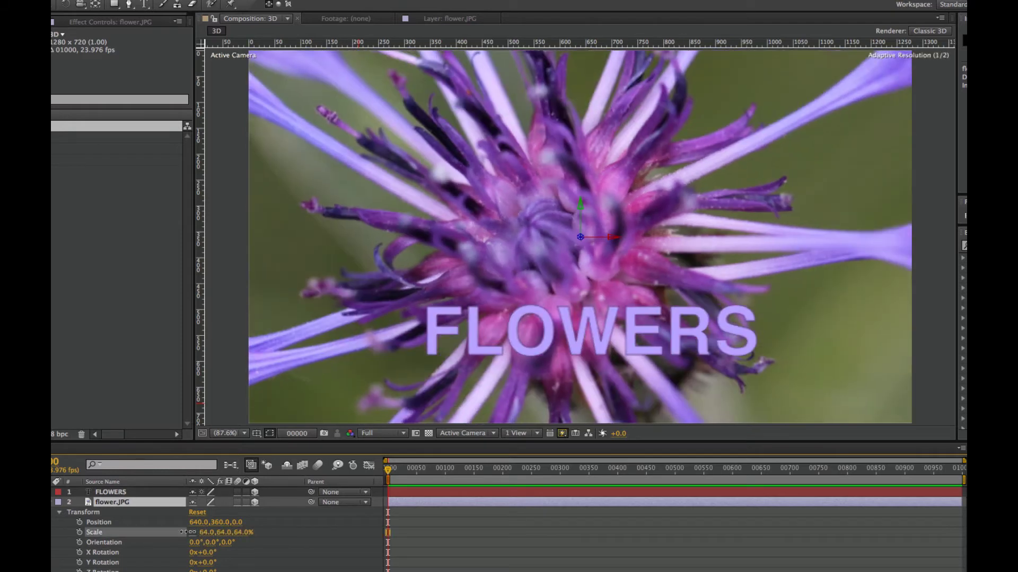
pyautogui.moveTo(183, 533); pyautogui.dragTo(163, 531)
pyautogui.press('F2')
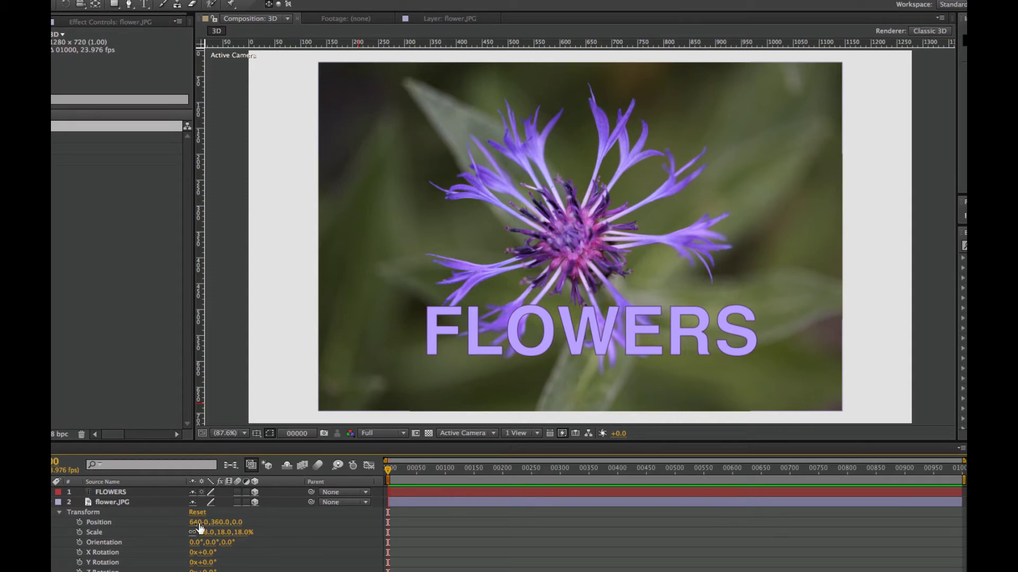
pyautogui.moveTo(196, 523); pyautogui.dragTo(220, 521)
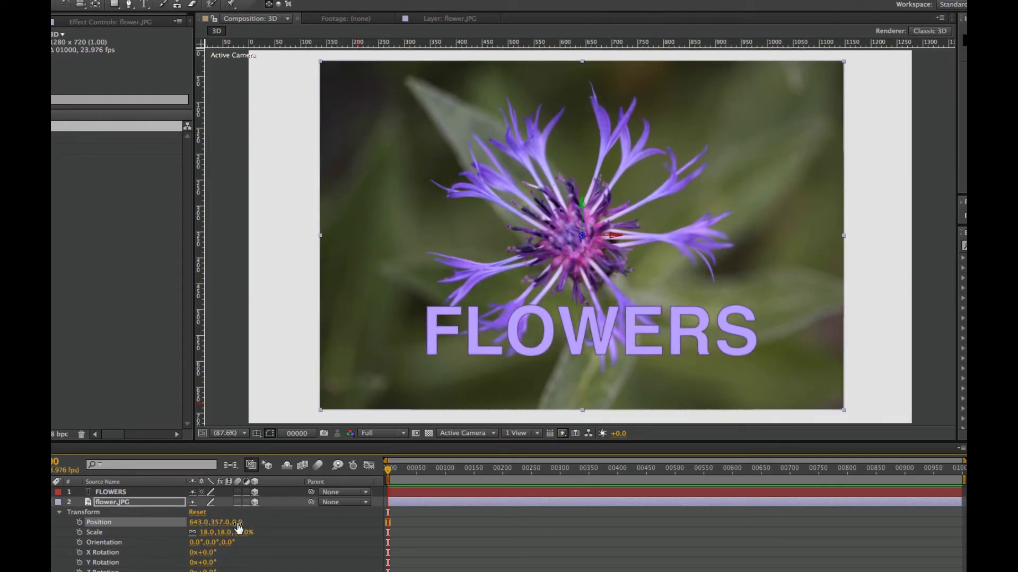
pyautogui.moveTo(237, 523); pyautogui.dragTo(188, 528)
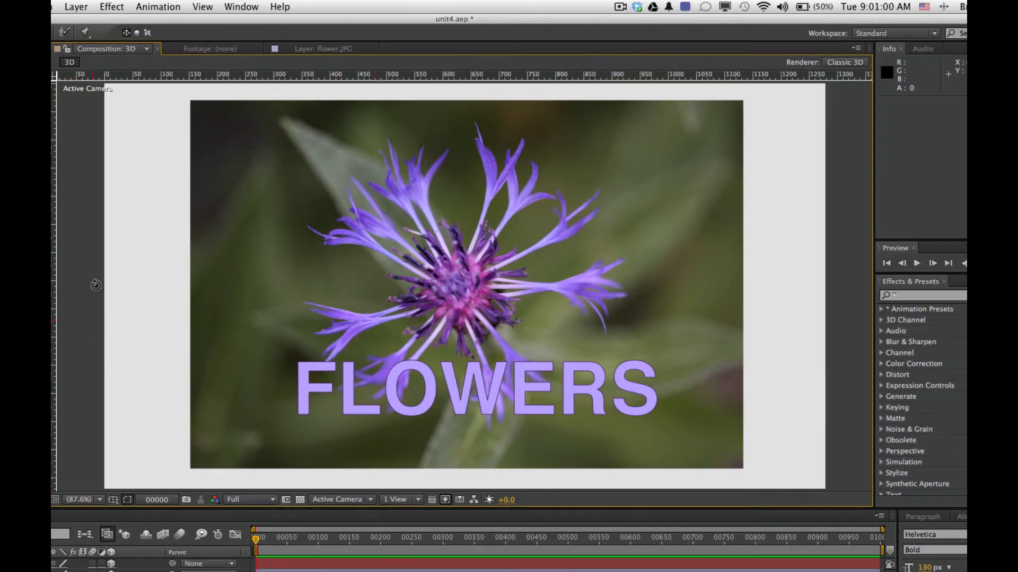
# - Add a one-node 35mm camera named 'Camera 1 node' and show its Position values
pyautogui.click(77, 6)
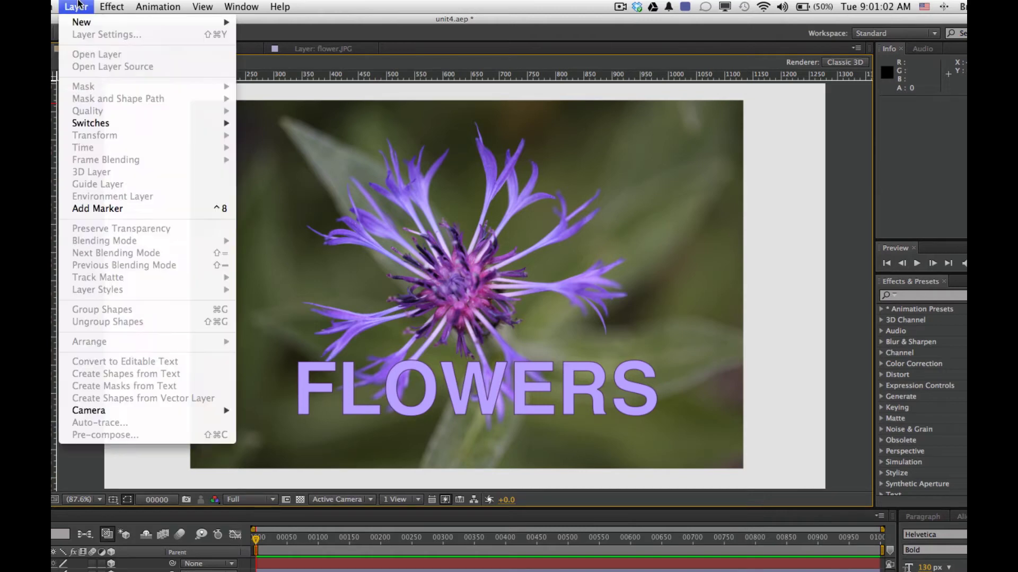
pyautogui.moveTo(87, 21)
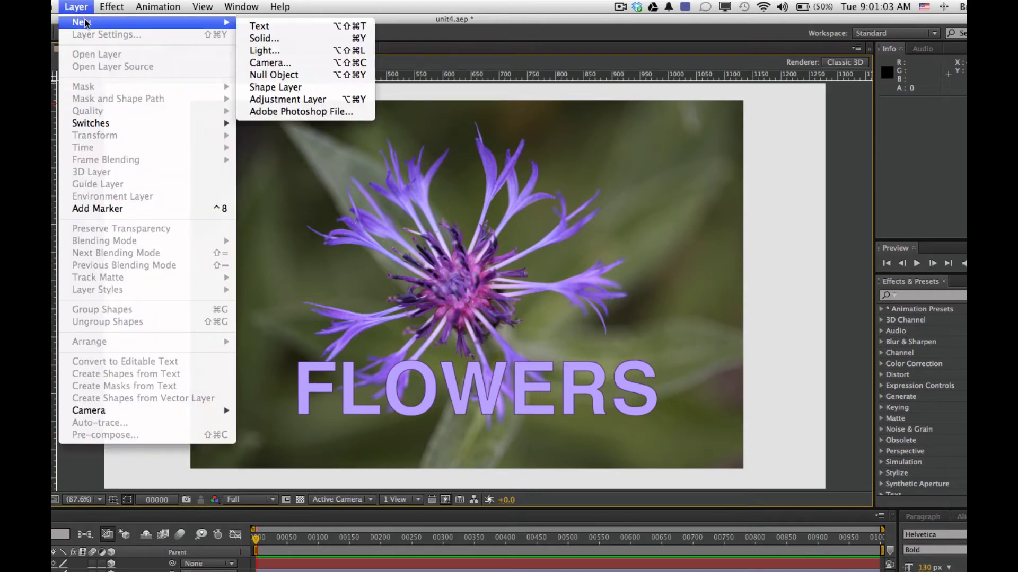
pyautogui.click(270, 63)
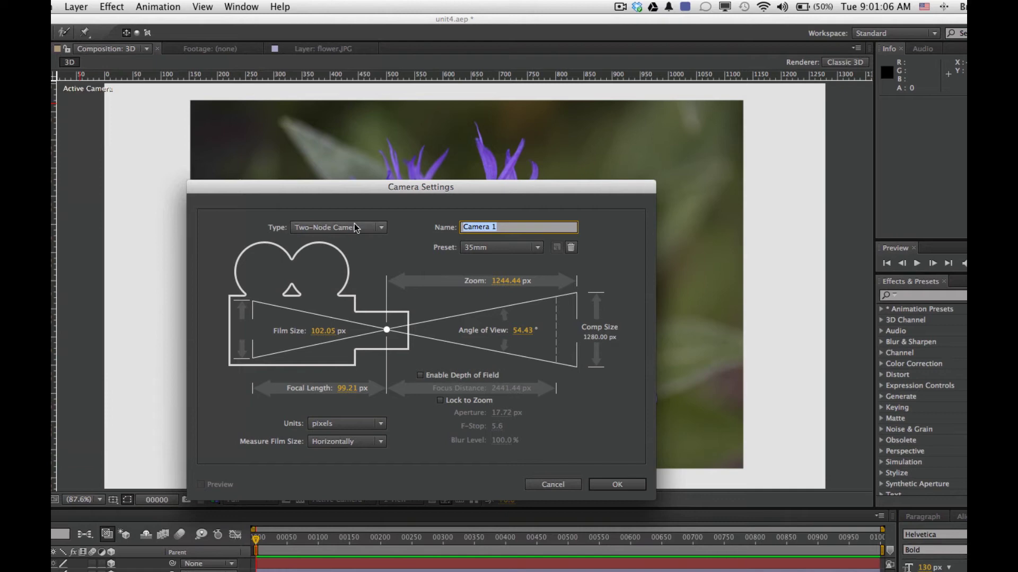
pyautogui.click(355, 228)
pyautogui.click(360, 240)
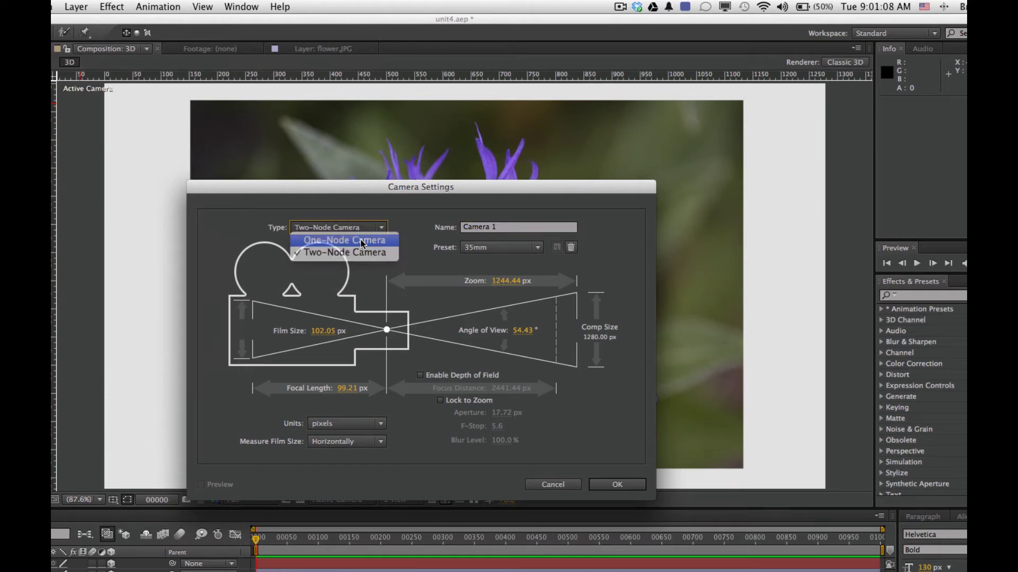
pyautogui.click(510, 226)
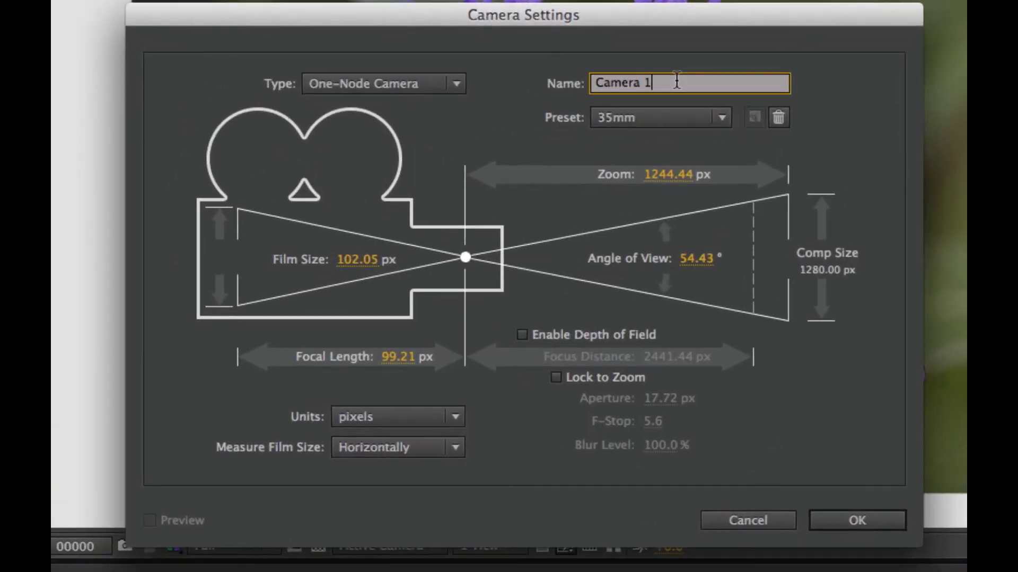
pyautogui.write('node')
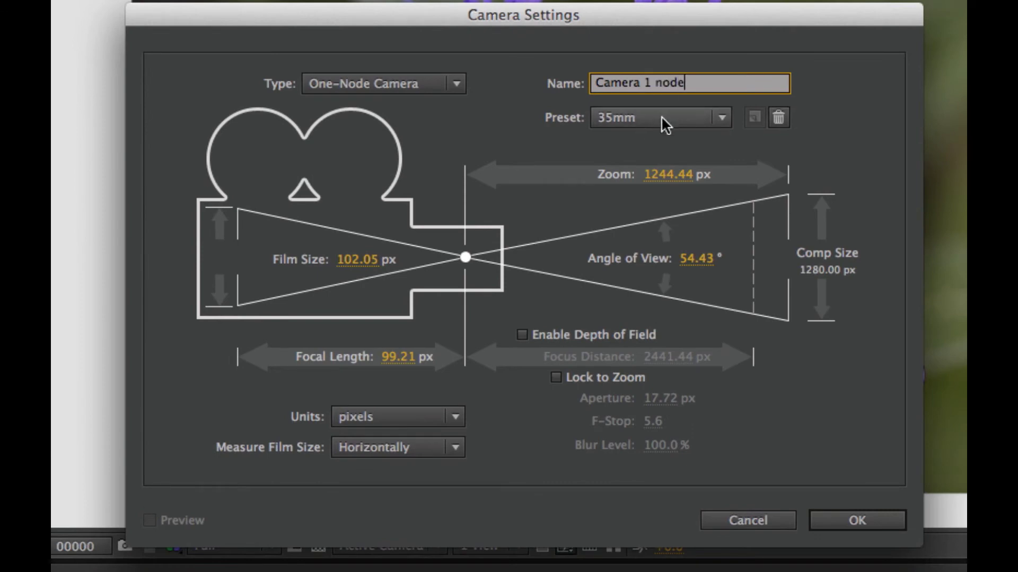
pyautogui.click(662, 117)
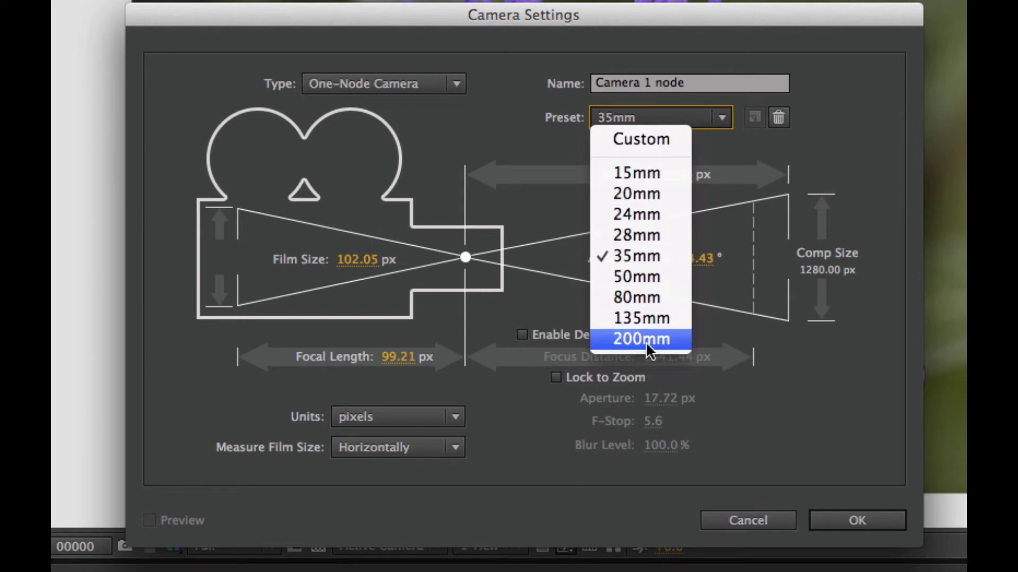
pyautogui.click(663, 259)
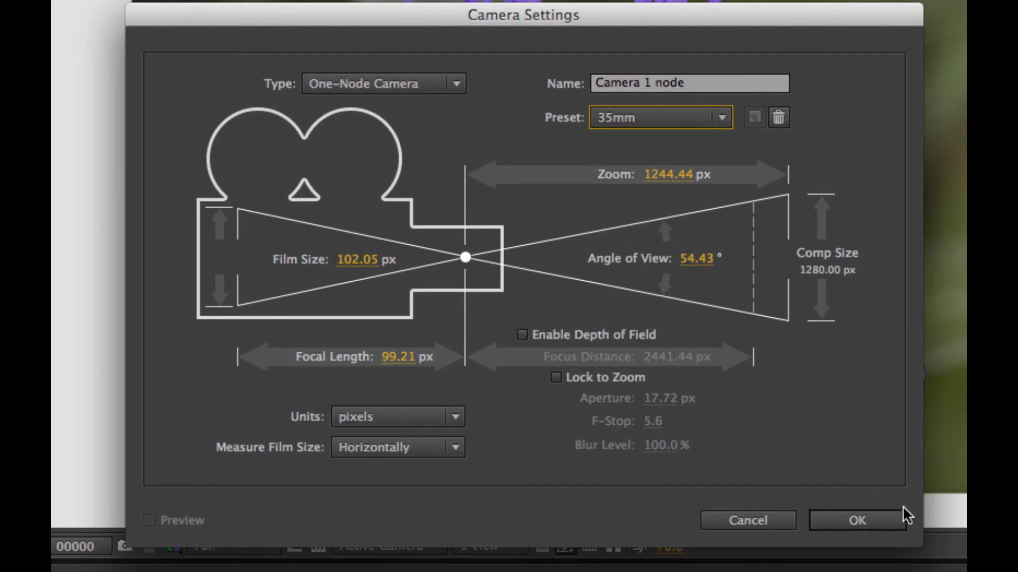
pyautogui.click(877, 522)
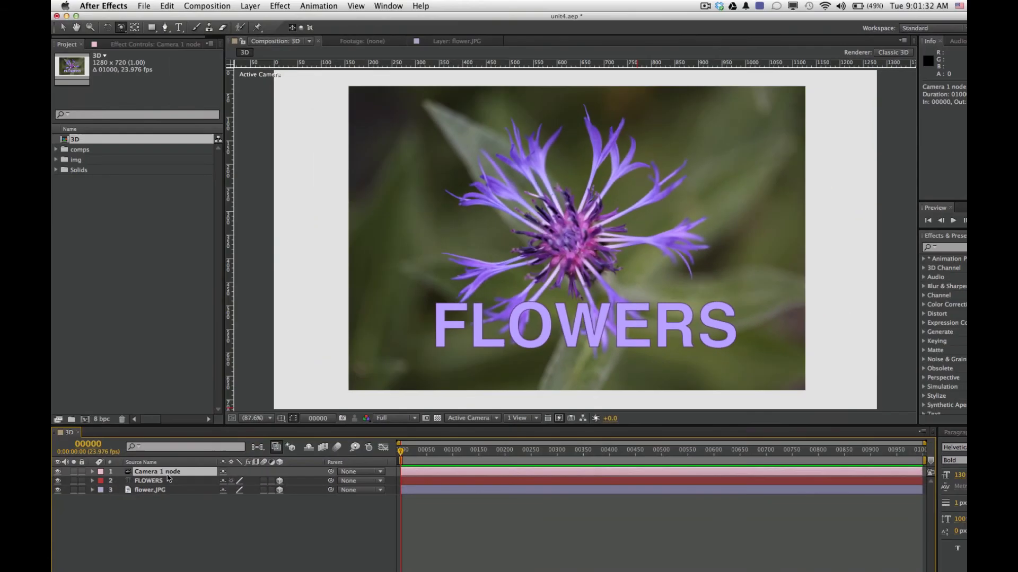
pyautogui.press('p')
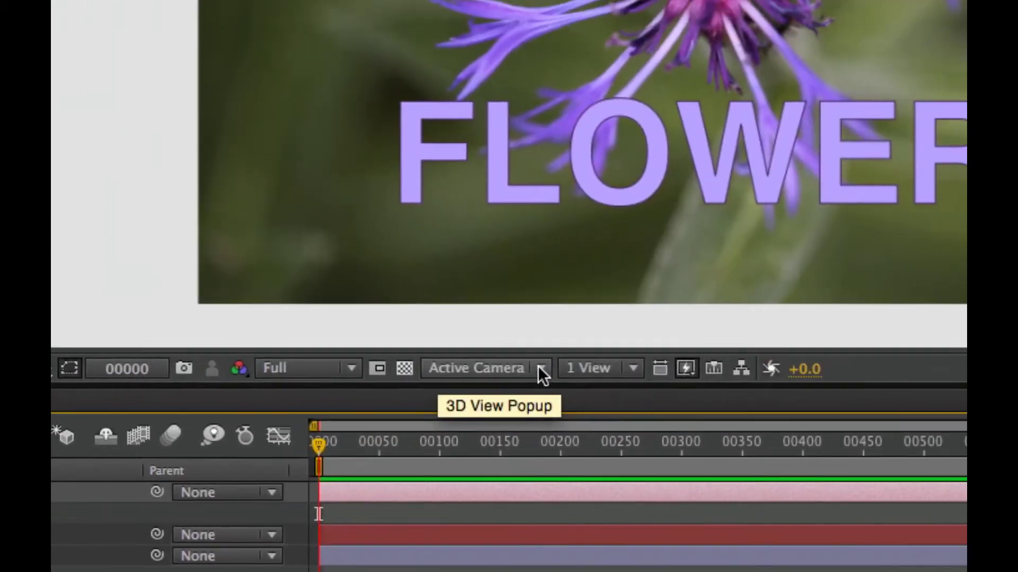
# - Switch the viewer to a 2 Views - Horizontal layout showing Right and Active Camera views
pyautogui.click(630, 368)
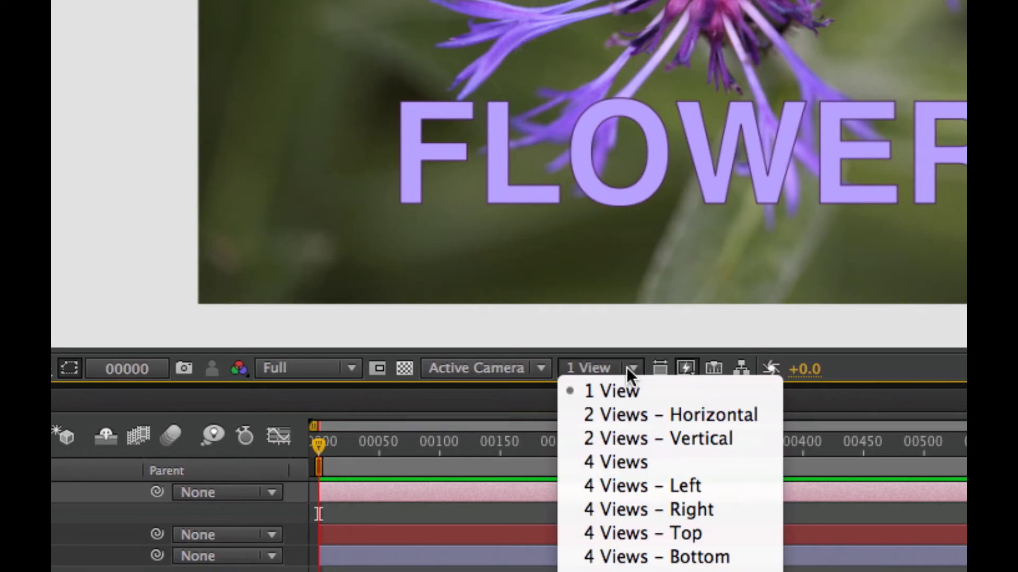
pyautogui.click(673, 458)
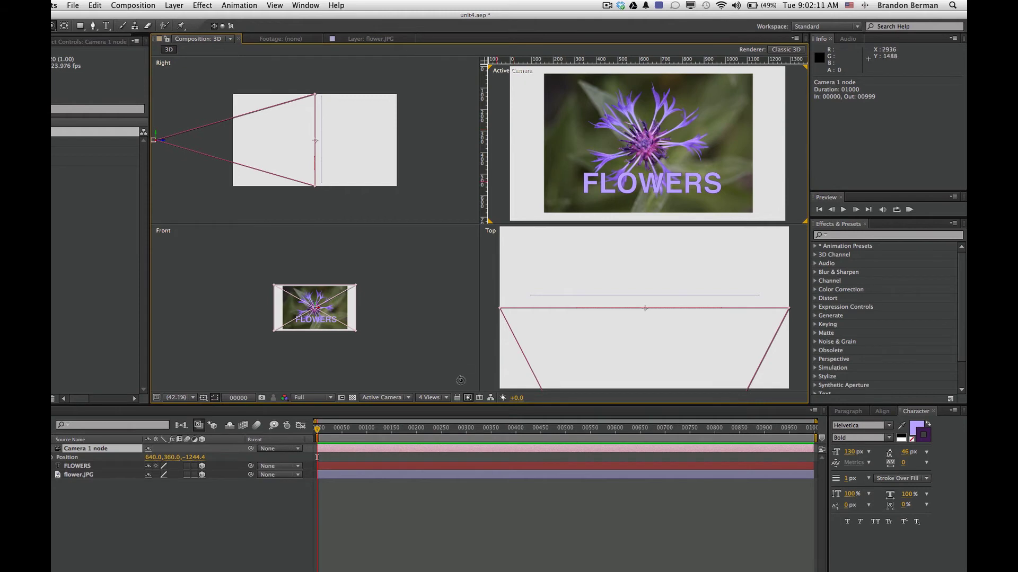
pyautogui.click(449, 396)
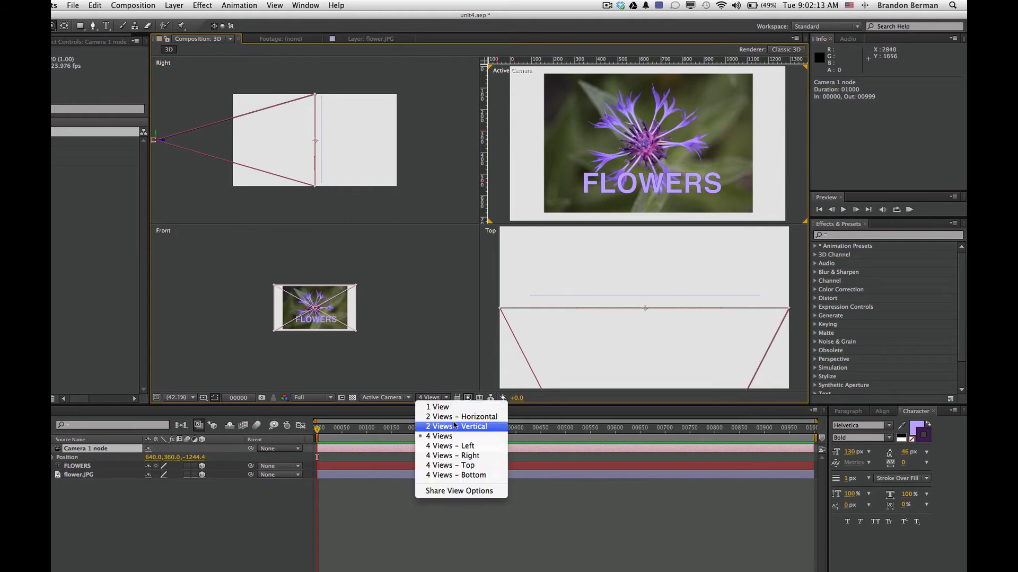
pyautogui.click(459, 419)
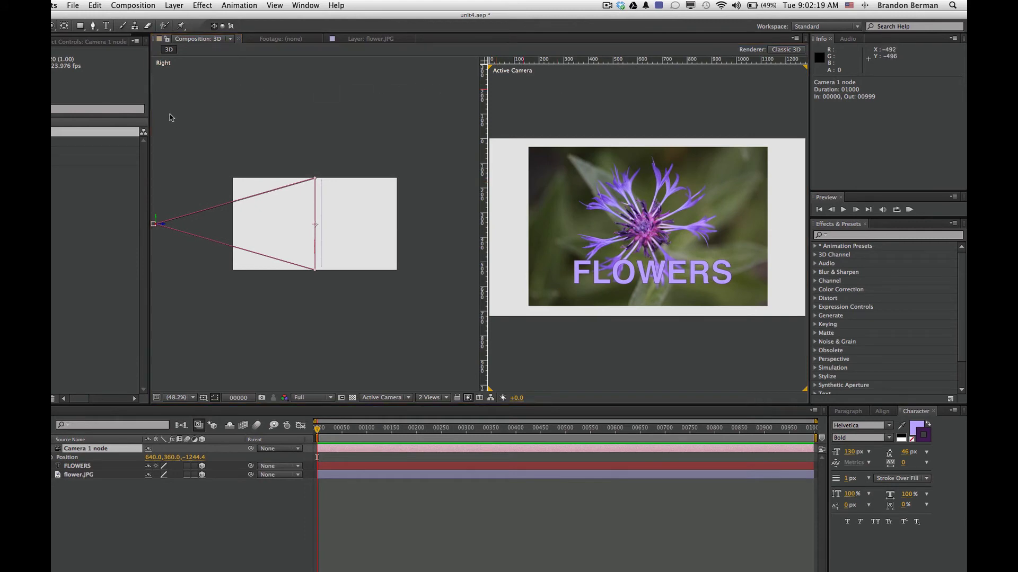
# - With the Right view active, set Camera Wireframes to On in View Options
pyautogui.click(196, 153)
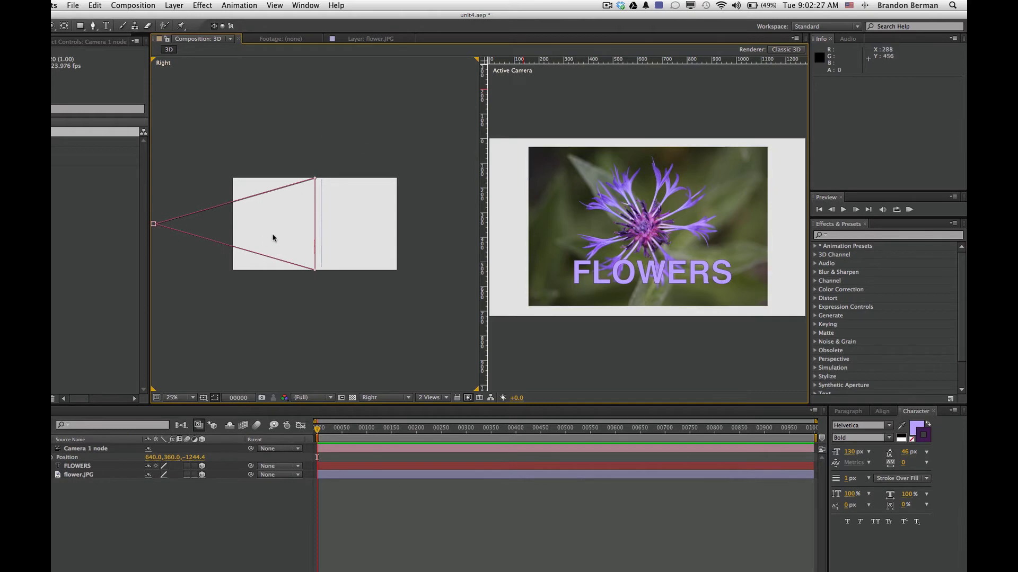
pyautogui.click(796, 39)
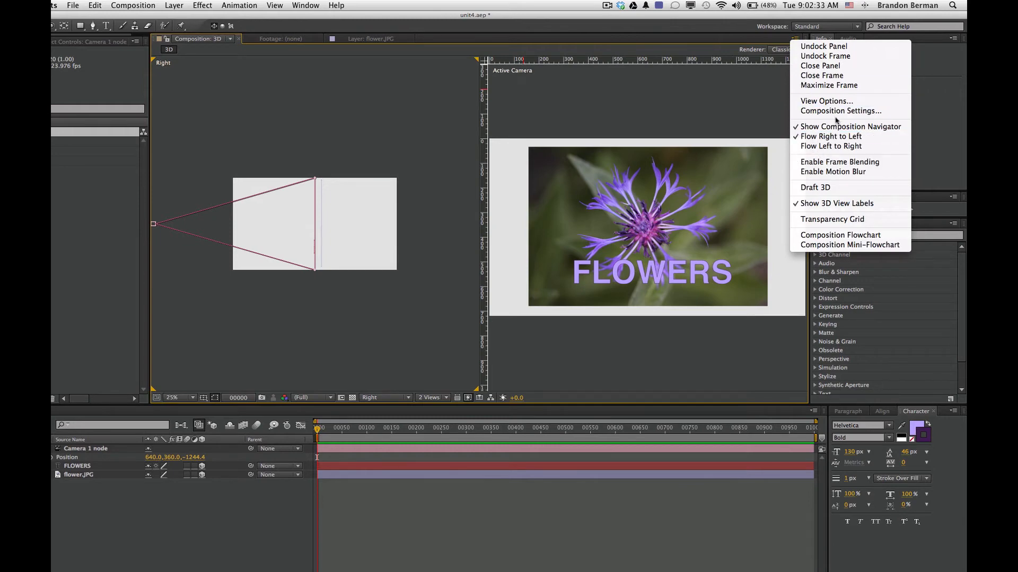
pyautogui.click(843, 101)
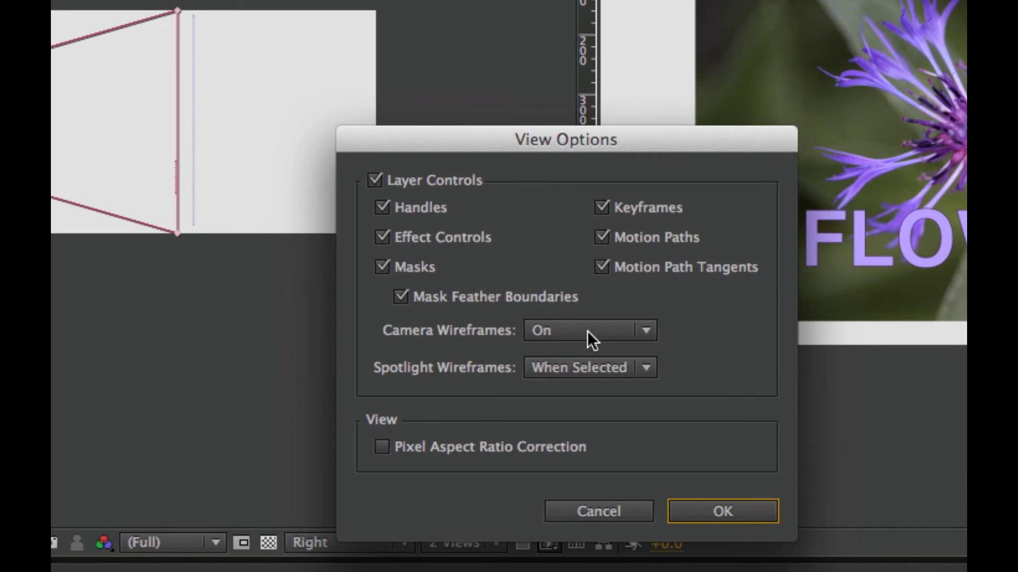
pyautogui.click(590, 330)
pyautogui.click(580, 373)
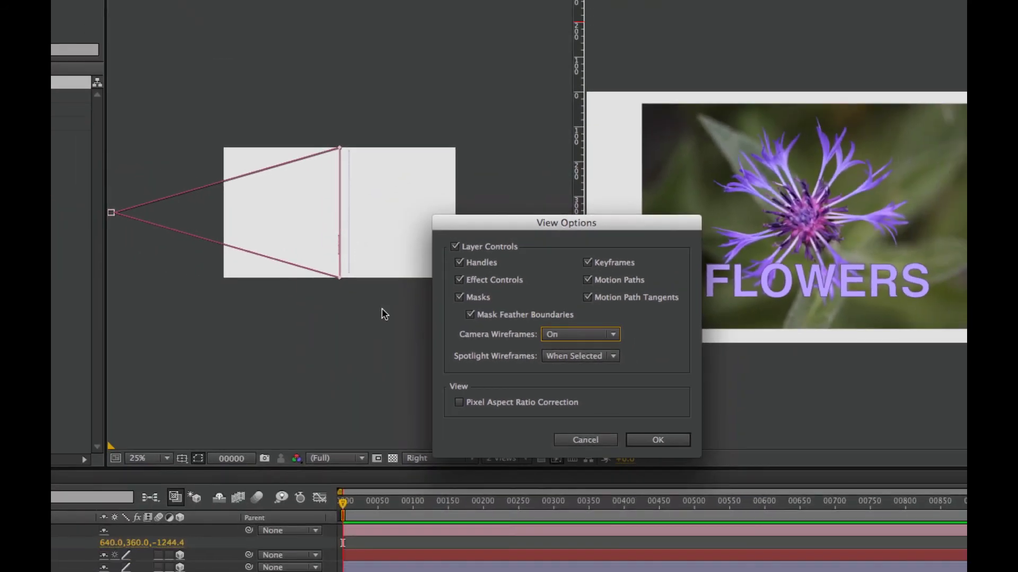
pyautogui.click(658, 438)
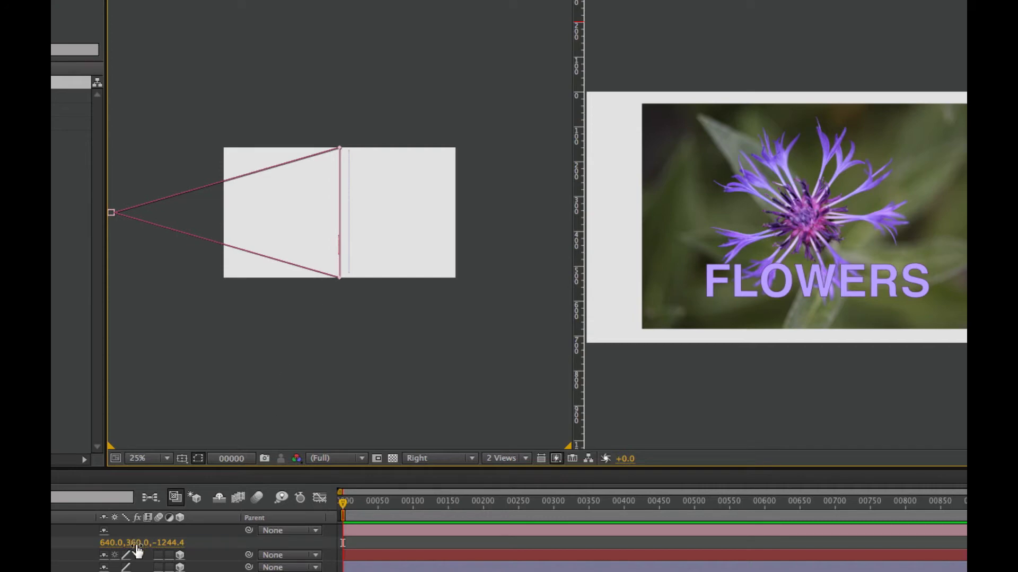
# - Drag Camera 1 node's Y position to 357, giving 640, 357, -1244.4
pyautogui.moveTo(137, 549)
pyautogui.mouseDown()
pyautogui.moveTo(198, 552)
pyautogui.moveTo(97, 551)
pyautogui.moveTo(157, 555)
pyautogui.moveTo(125, 555)
pyautogui.mouseUp()
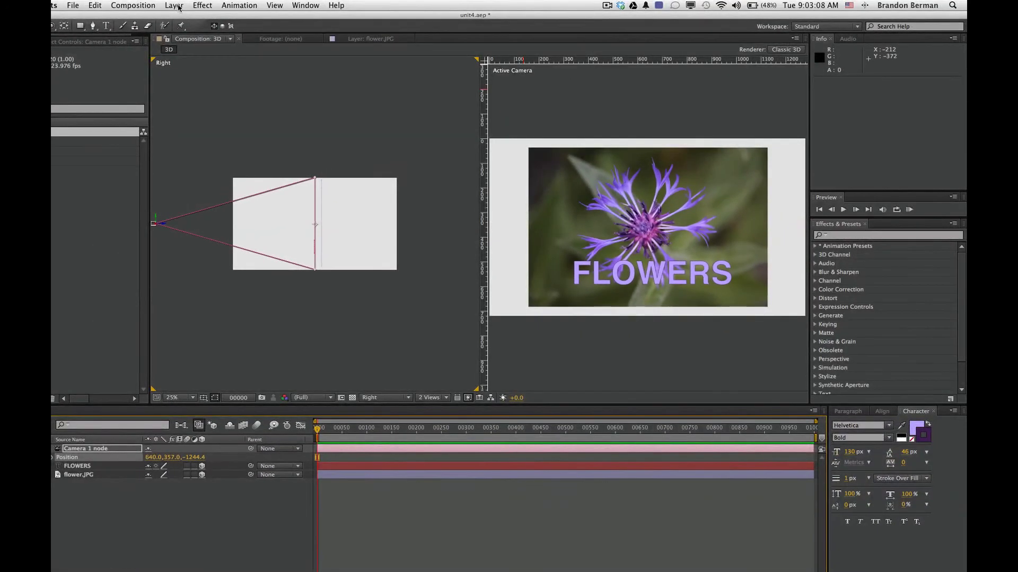
# - Create a Two-Node Camera named 'Camera 2 Node 35' with the 35mm preset
pyautogui.click(175, 5)
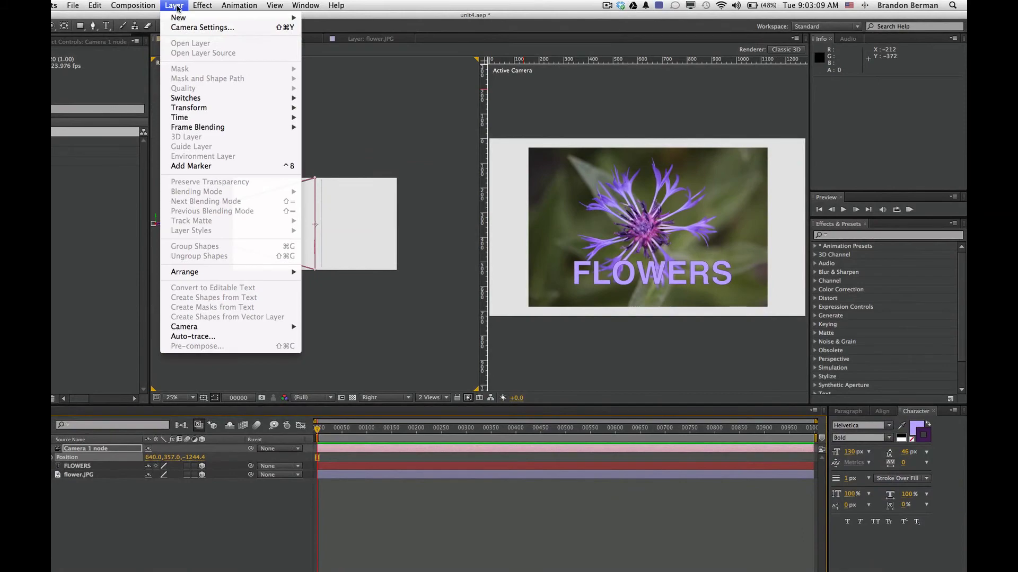
pyautogui.moveTo(180, 18)
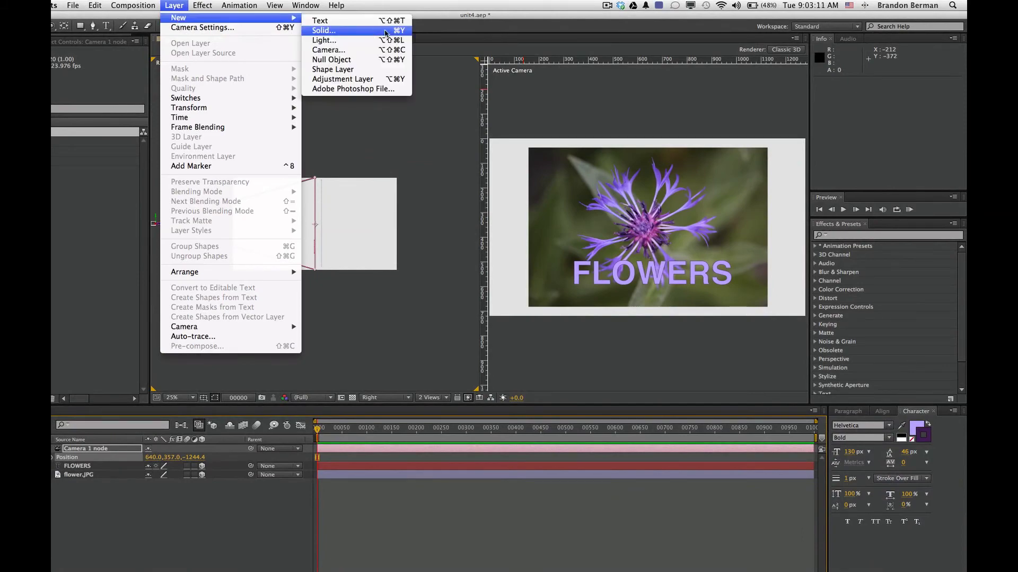
pyautogui.click(371, 51)
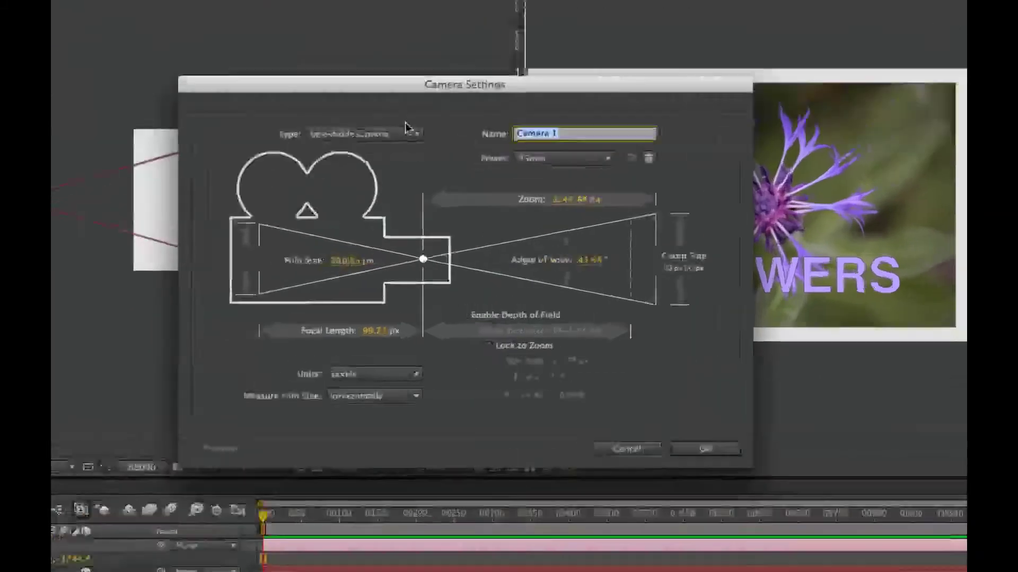
pyautogui.click(422, 179)
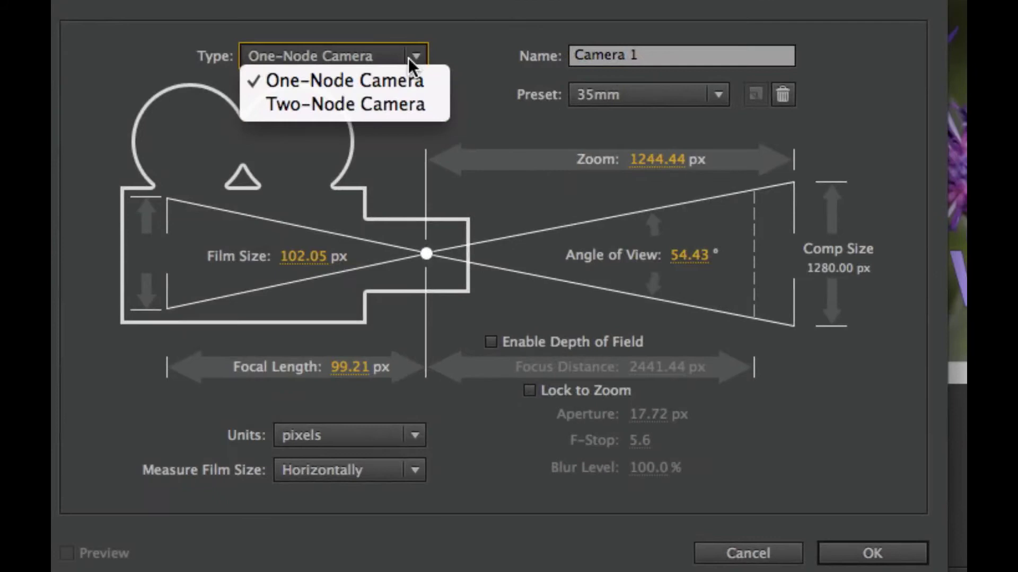
pyautogui.click(399, 104)
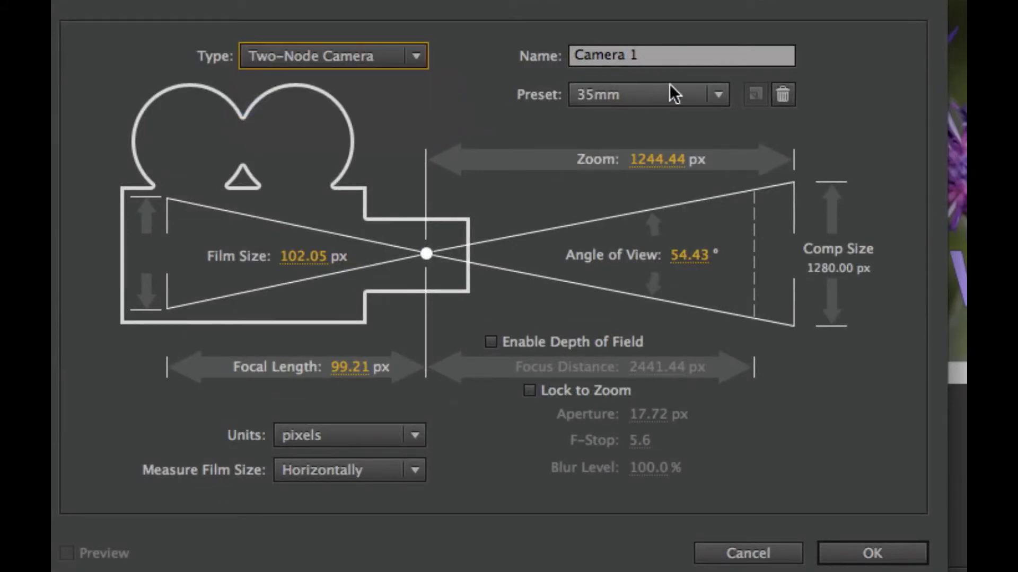
pyautogui.click(673, 57)
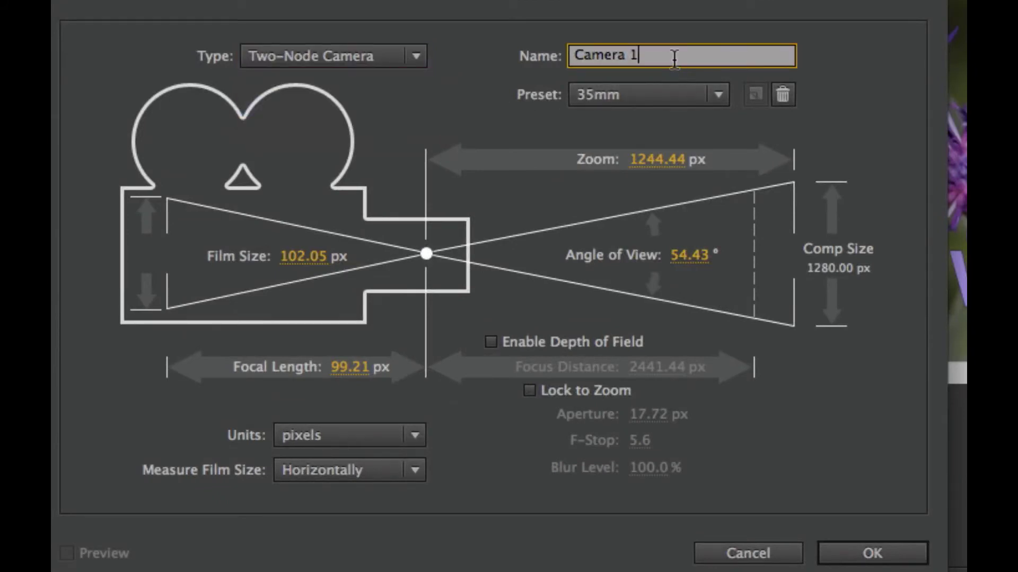
pyautogui.press('BackSpace')
pyautogui.write('2 Node 35')
pyautogui.click(872, 553)
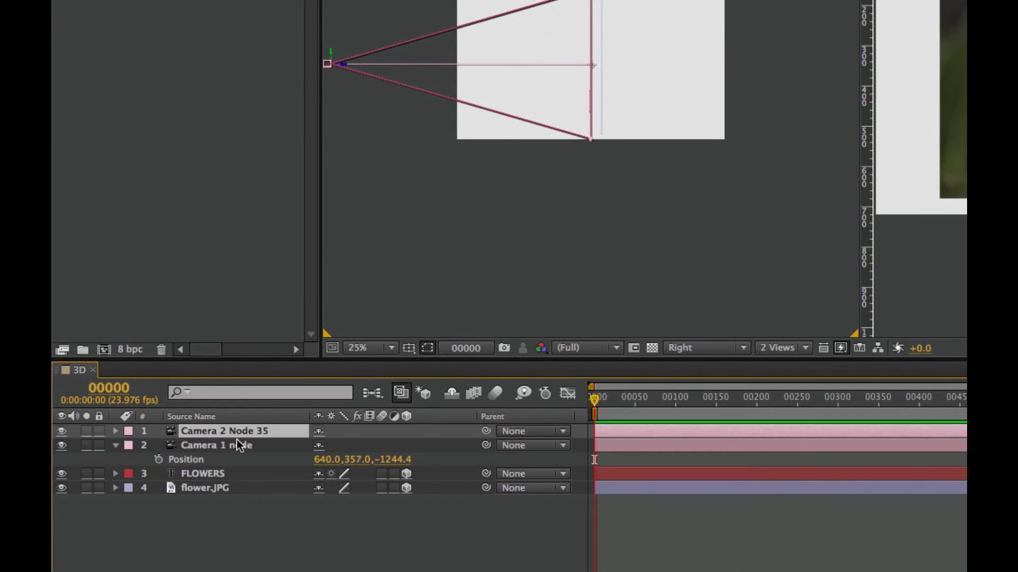
# - Lift Camera 2 Node 35 above the flower image to Position 640.0, -21.0, -1244.4
pyautogui.press('p')
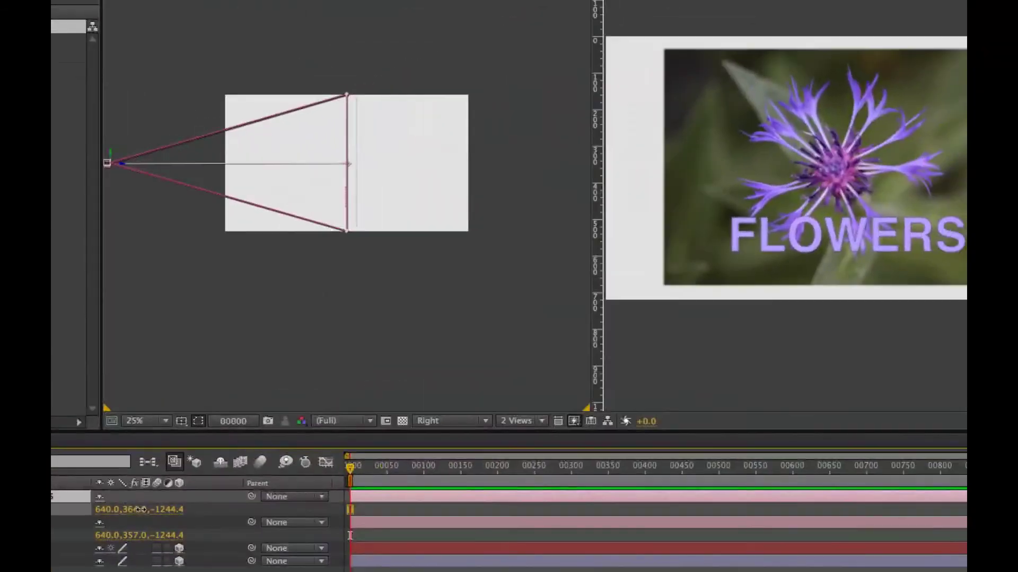
pyautogui.moveTo(361, 451); pyautogui.dragTo(373, 446)
pyautogui.moveTo(148, 510); pyautogui.dragTo(4, 510)
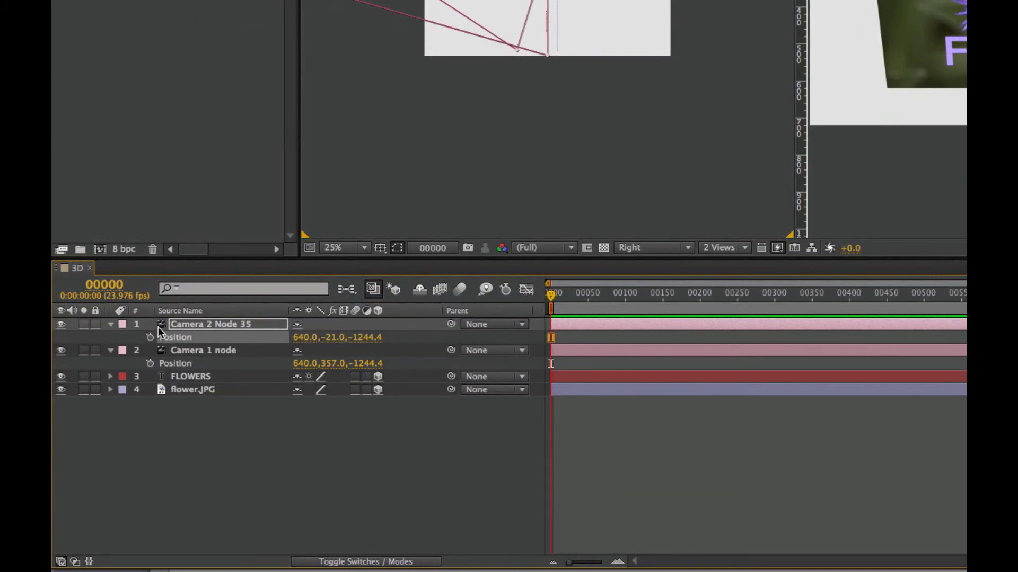
# - Expand Camera 2 Node 35's full Transform properties, including Point of Interest, and briefly view Camera Options
pyautogui.click(204, 325)
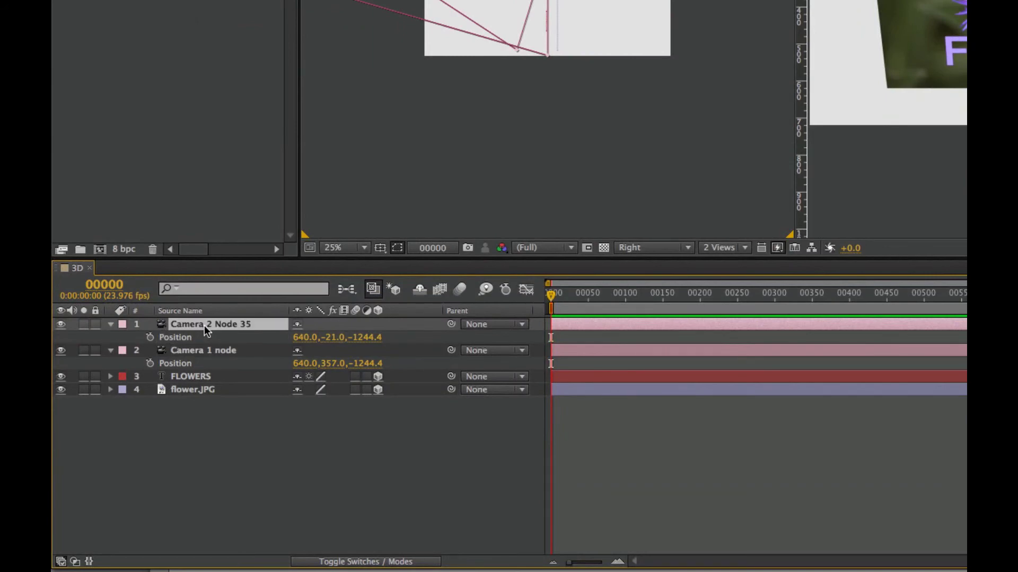
pyautogui.press('u')
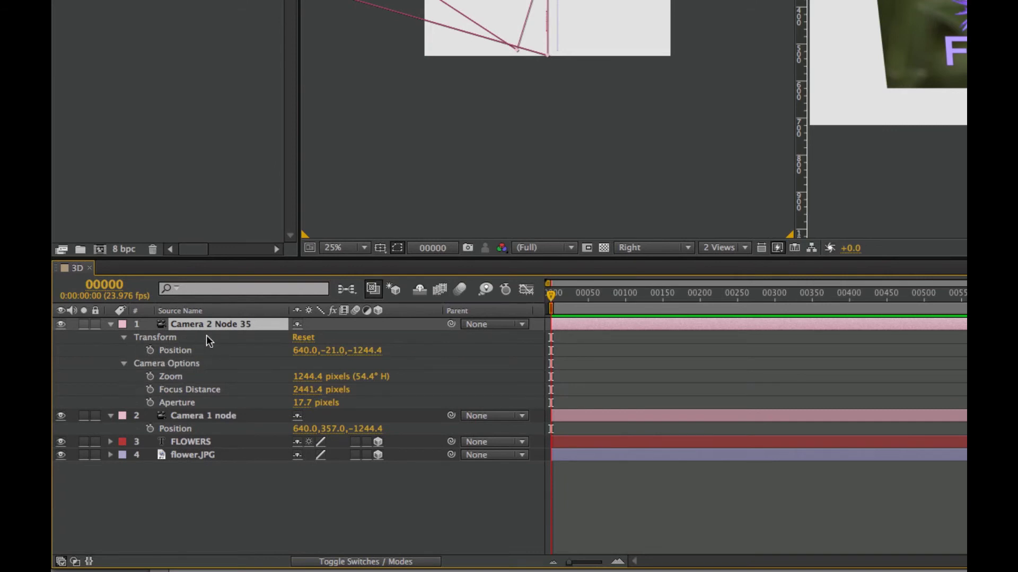
pyautogui.click(110, 323)
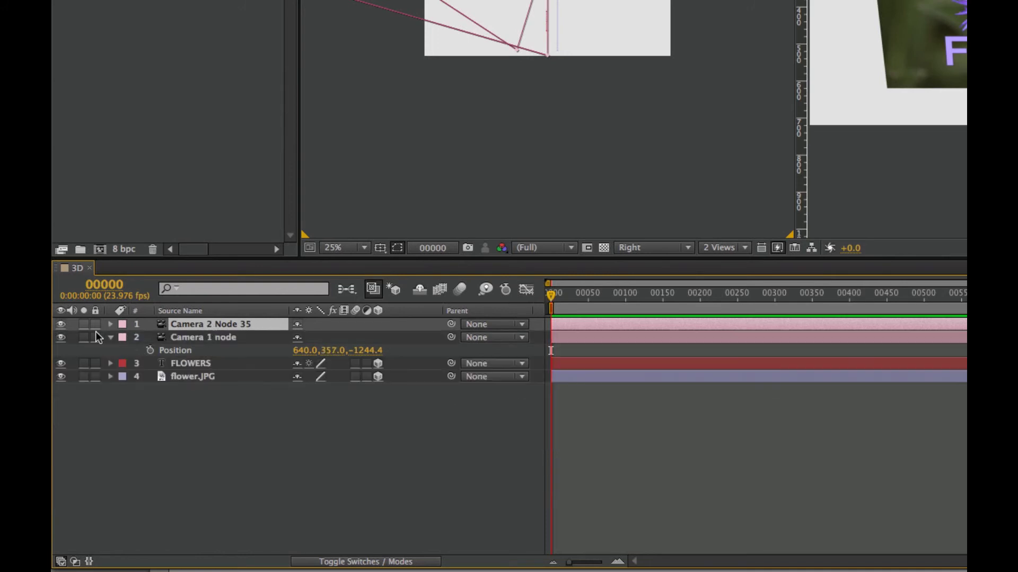
pyautogui.click(111, 325)
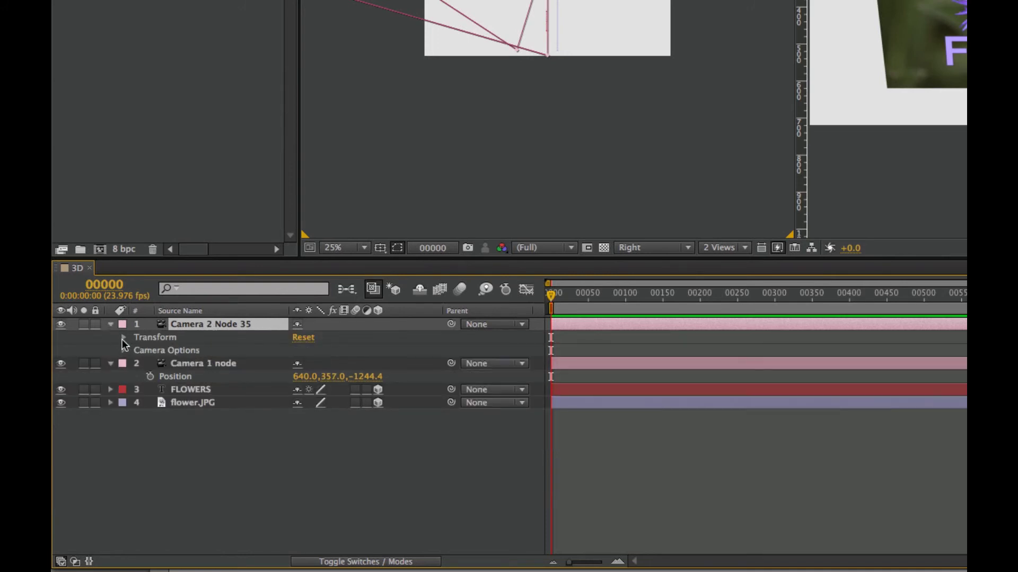
pyautogui.click(123, 338)
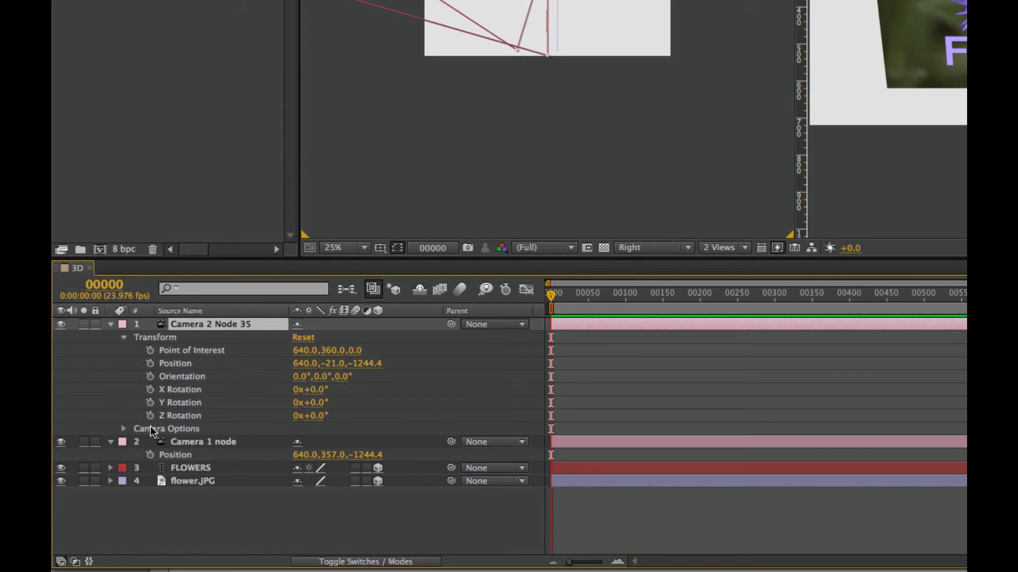
pyautogui.click(123, 428)
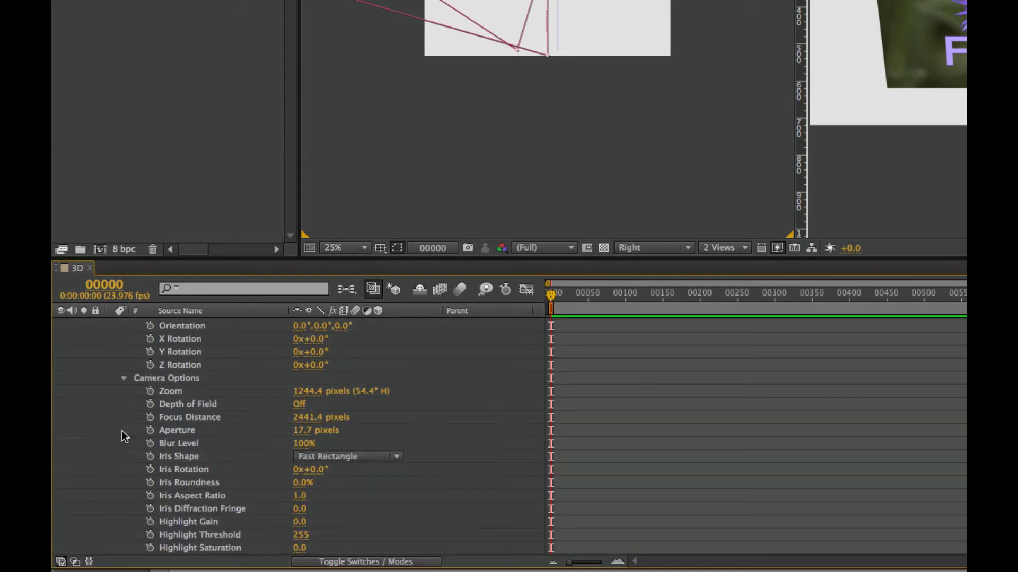
pyautogui.click(123, 378)
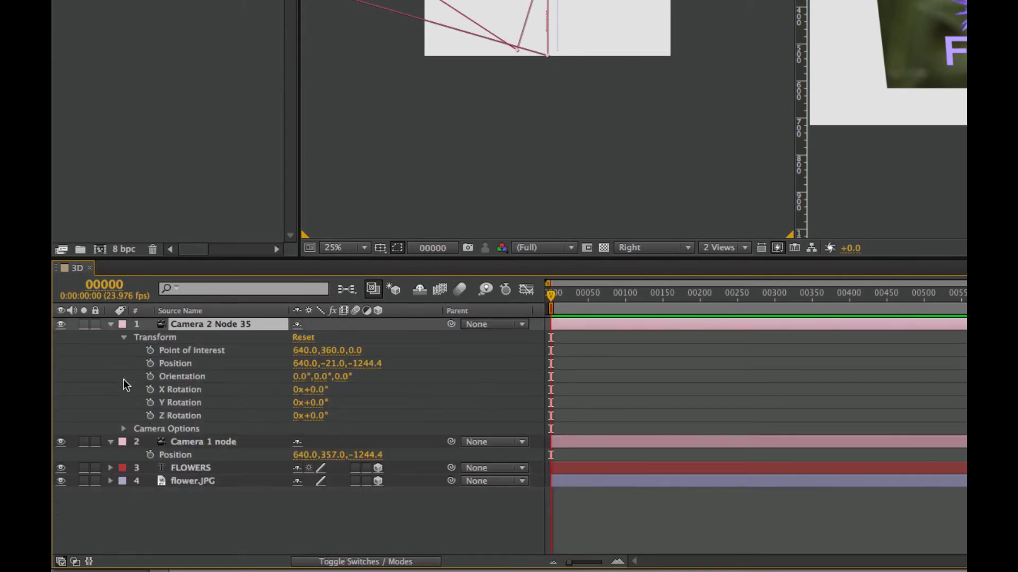
# - Expand Camera 1 node's Transform properties and select that camera layer
pyautogui.click(112, 441)
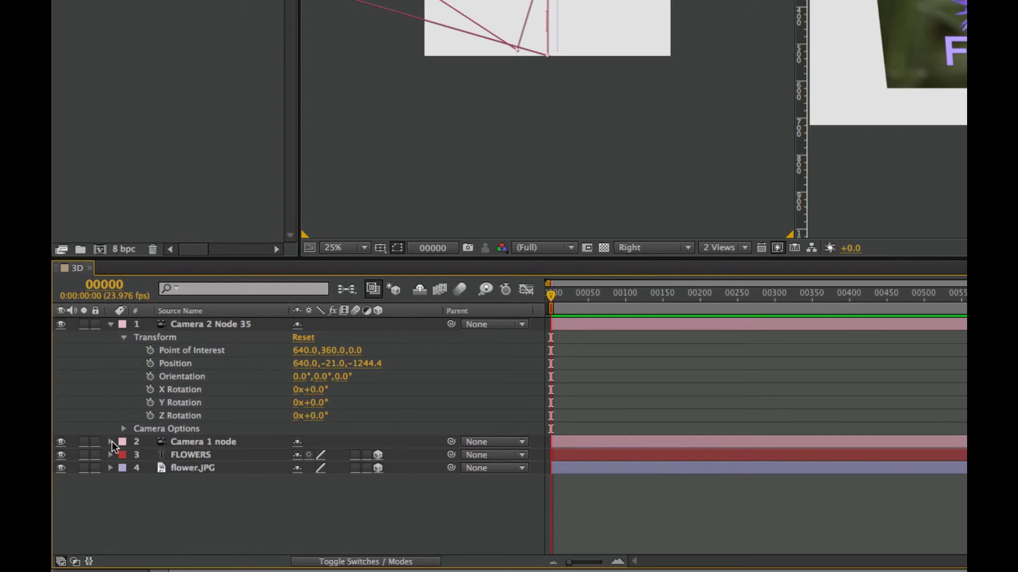
pyautogui.click(110, 442)
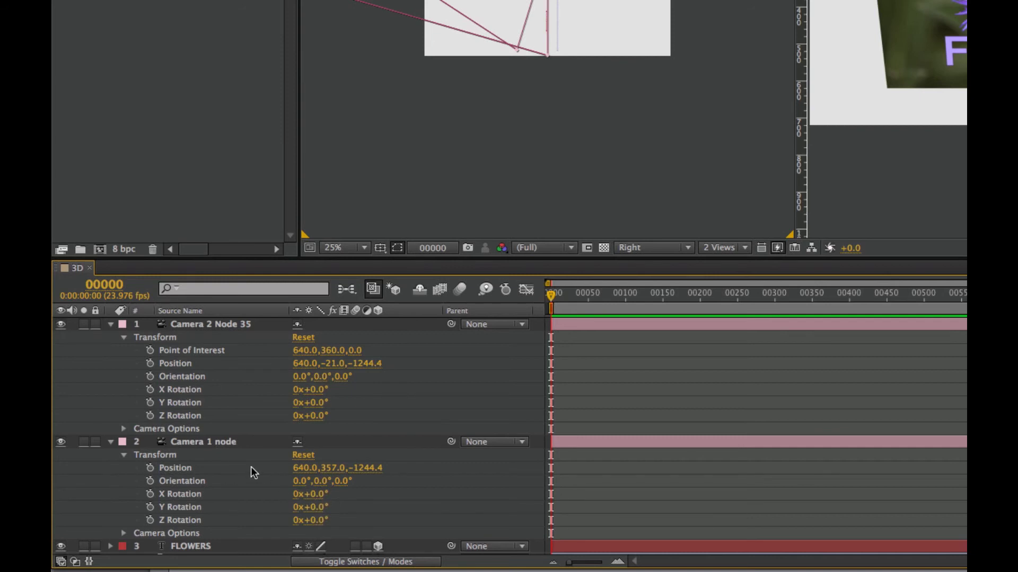
pyautogui.click(193, 442)
# - Hide Camera 2 Node 35 and orbit Camera 1 node slightly around the flower photo with the Orbit Camera Tool
pyautogui.click(62, 326)
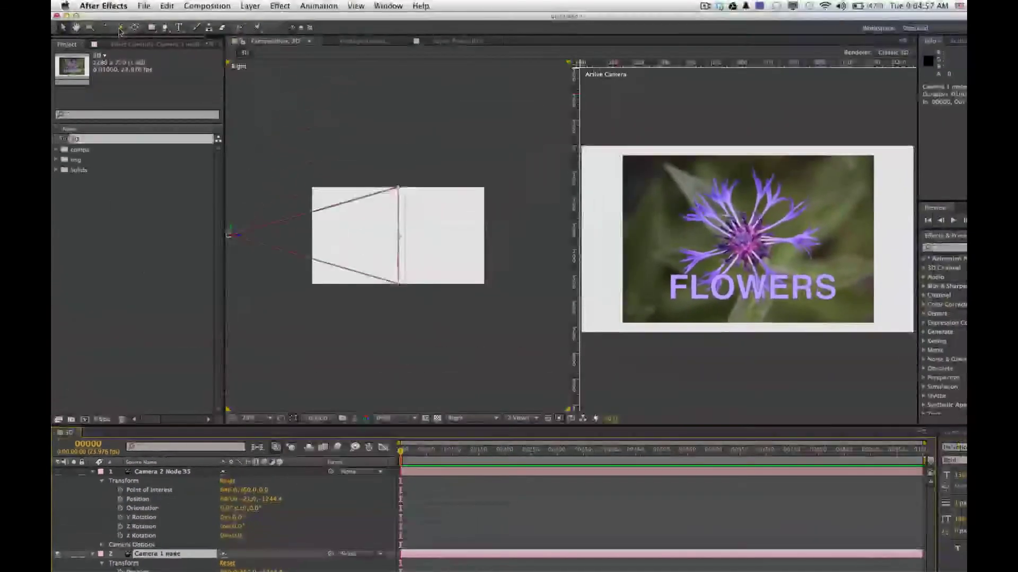
pyautogui.moveTo(123, 30); pyautogui.dragTo(151, 30)
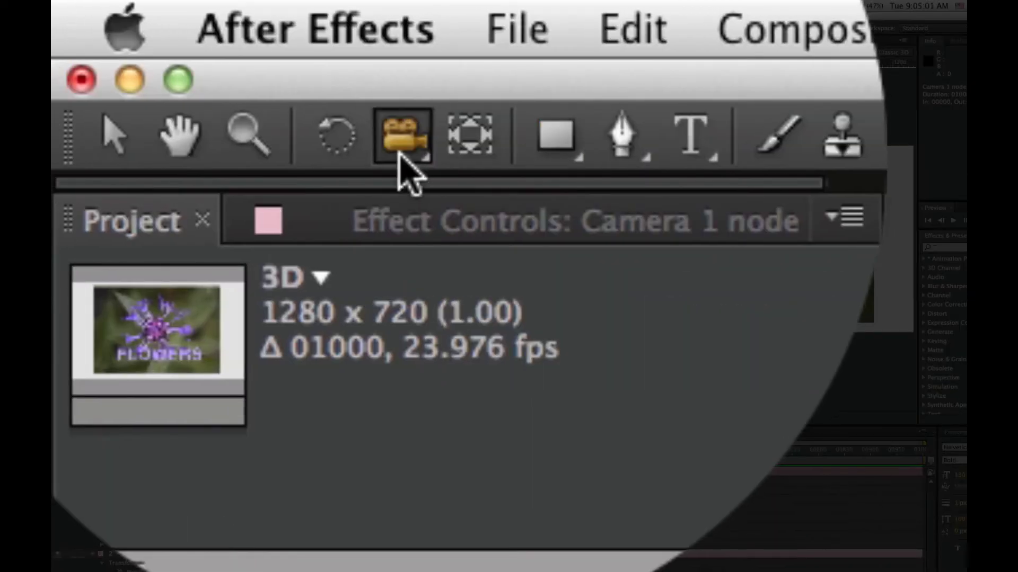
pyautogui.click(399, 154)
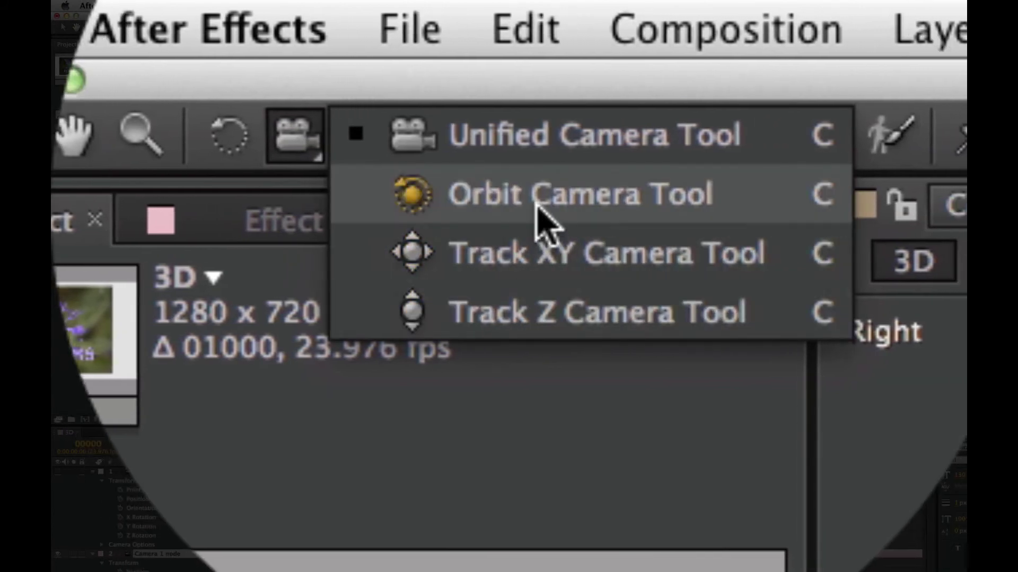
pyautogui.click(536, 210)
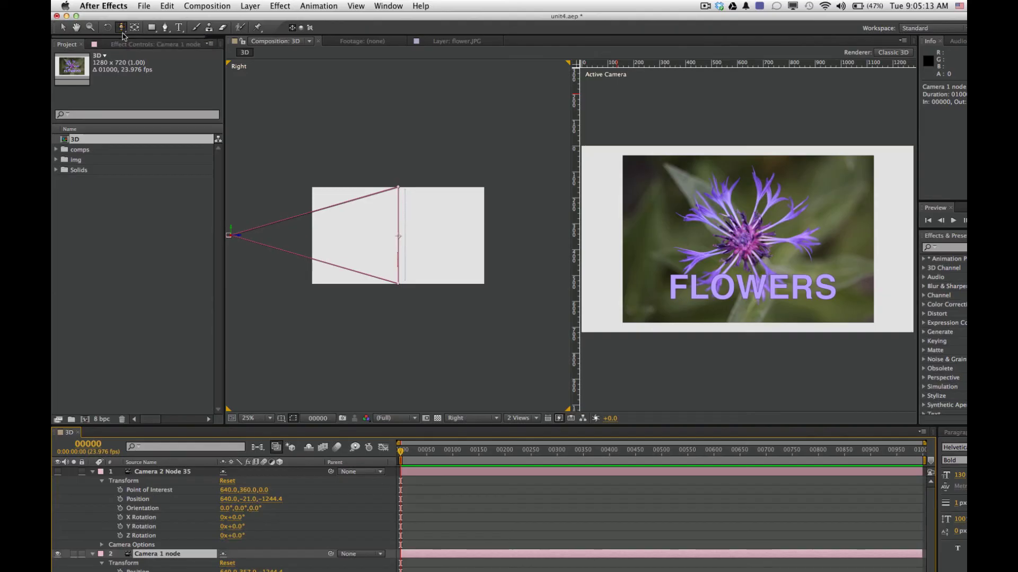
pyautogui.press('c')
pyautogui.press('c')
pyautogui.press('c')
pyautogui.moveTo(753, 251)
pyautogui.mouseDown()
pyautogui.moveTo(763, 251)
pyautogui.moveTo(697, 250)
pyautogui.moveTo(753, 256)
pyautogui.mouseUp()
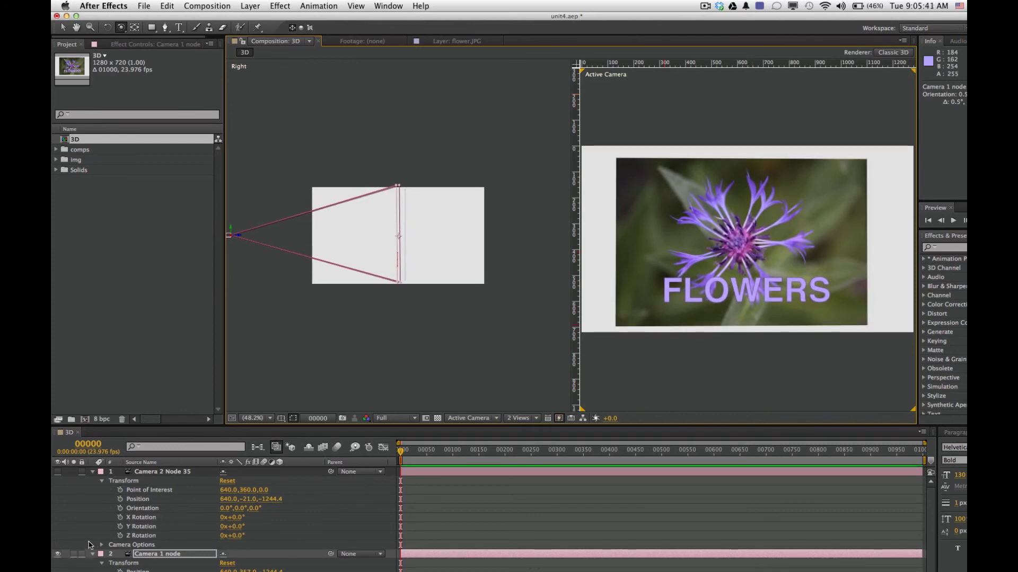
# - Make Camera 2 Node 35 the visible camera and orbit it to Position 534.1, 385.7, -1296.9
pyautogui.click(170, 476)
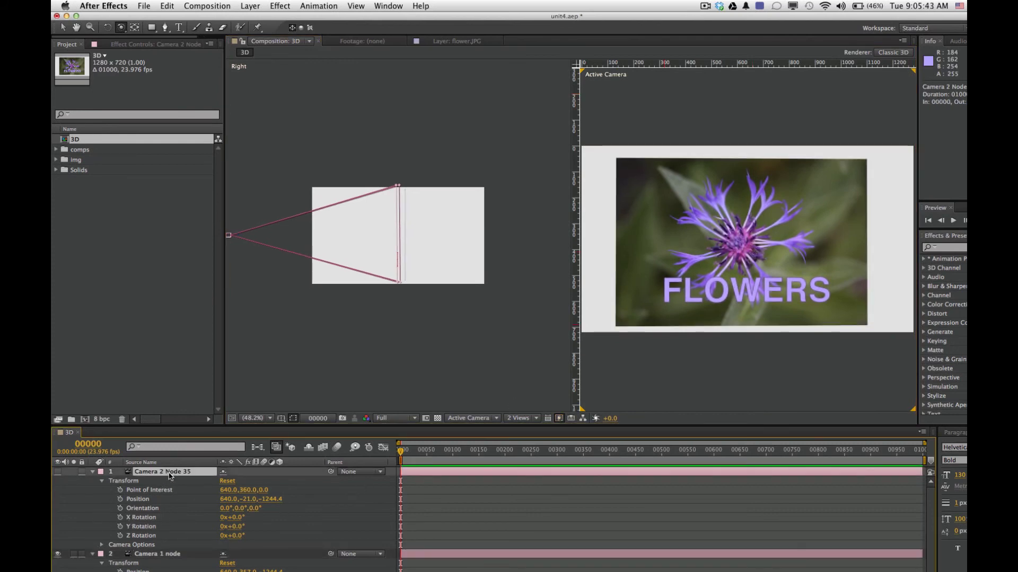
pyautogui.click(58, 554)
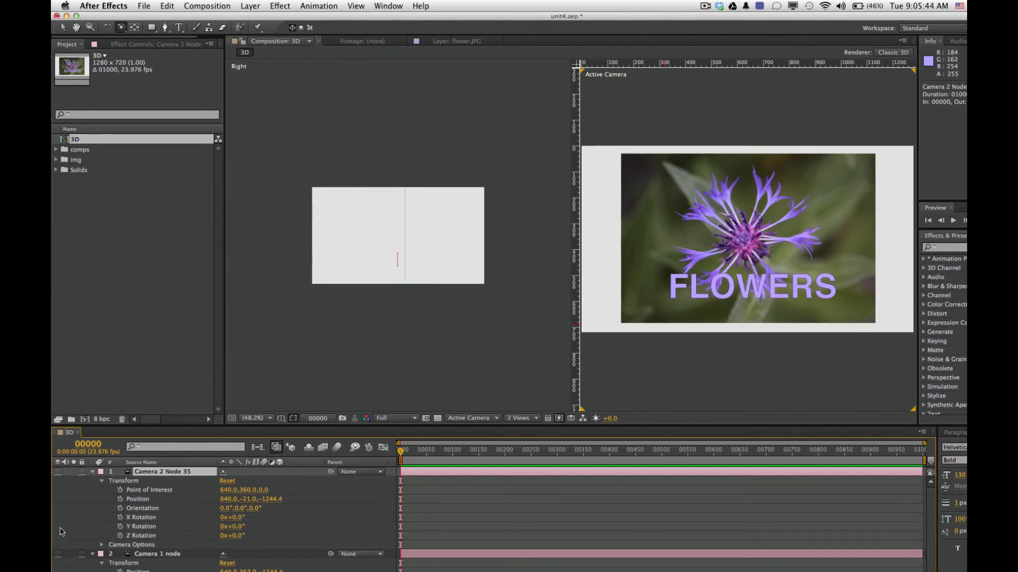
pyautogui.click(57, 472)
pyautogui.moveTo(689, 222); pyautogui.dragTo(744, 219)
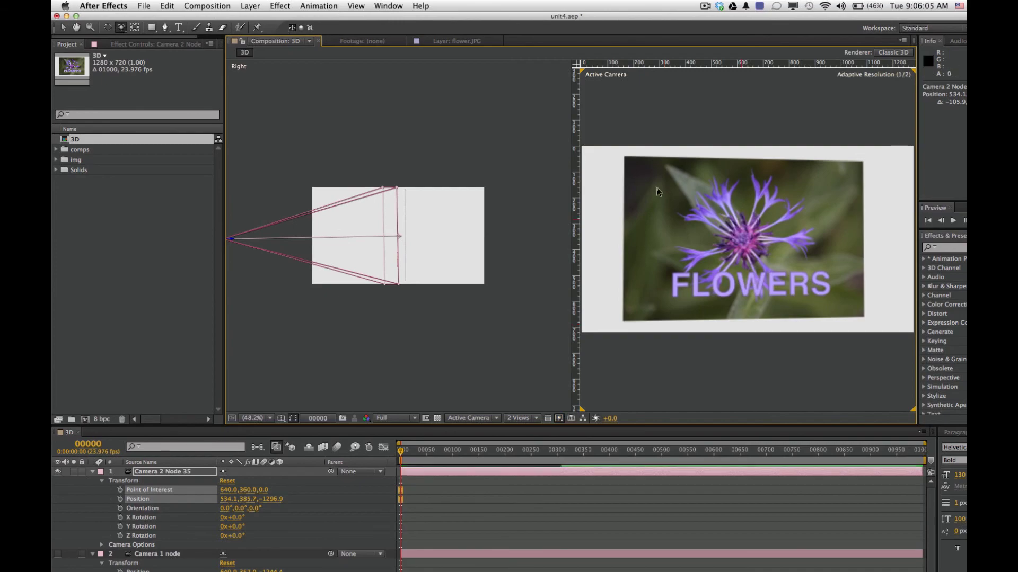
# - Track Camera 2 Node 35 sideways, then dolly it in to Position 466.5, 378.3, -1139.1
pyautogui.moveTo(122, 27); pyautogui.dragTo(154, 53)
pyautogui.moveTo(751, 250); pyautogui.dragTo(637, 186)
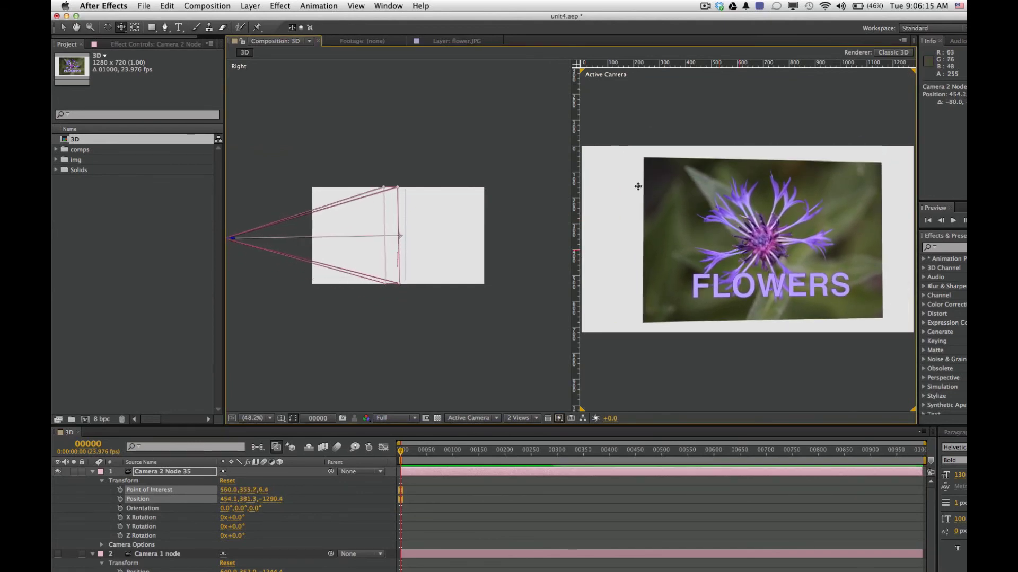
pyautogui.moveTo(120, 27); pyautogui.dragTo(191, 68)
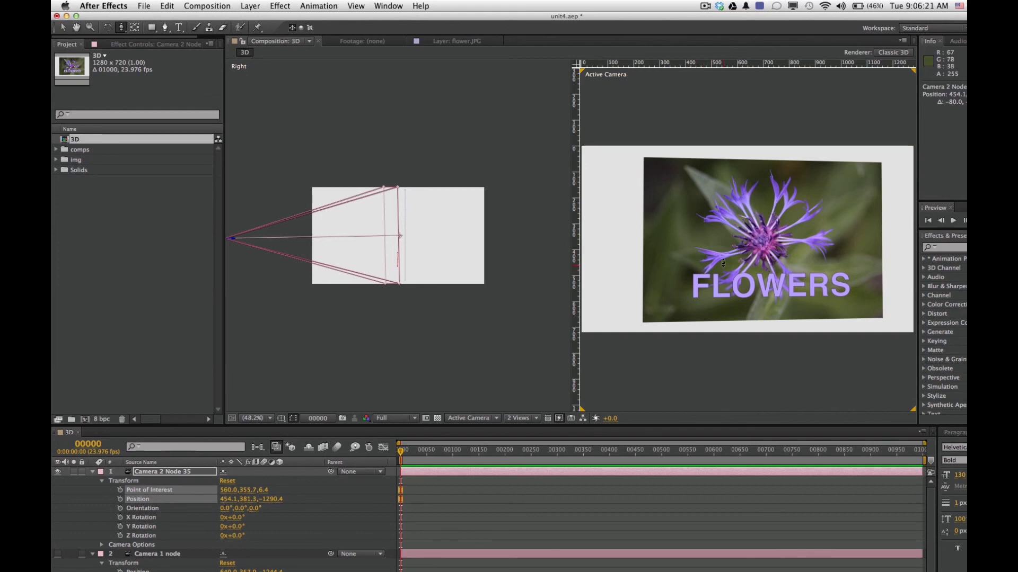
pyautogui.moveTo(723, 263); pyautogui.dragTo(719, 229)
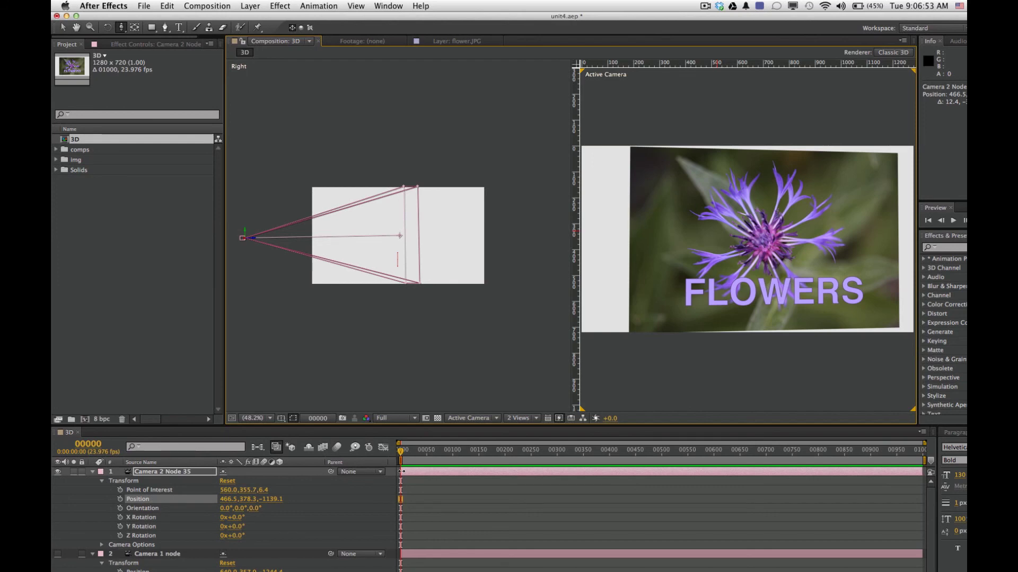
# - Start Camera 2 Node 35 at frame 262, show Camera 1 node again, and check the cut near frame 315
pyautogui.moveTo(401, 472); pyautogui.dragTo(537, 471)
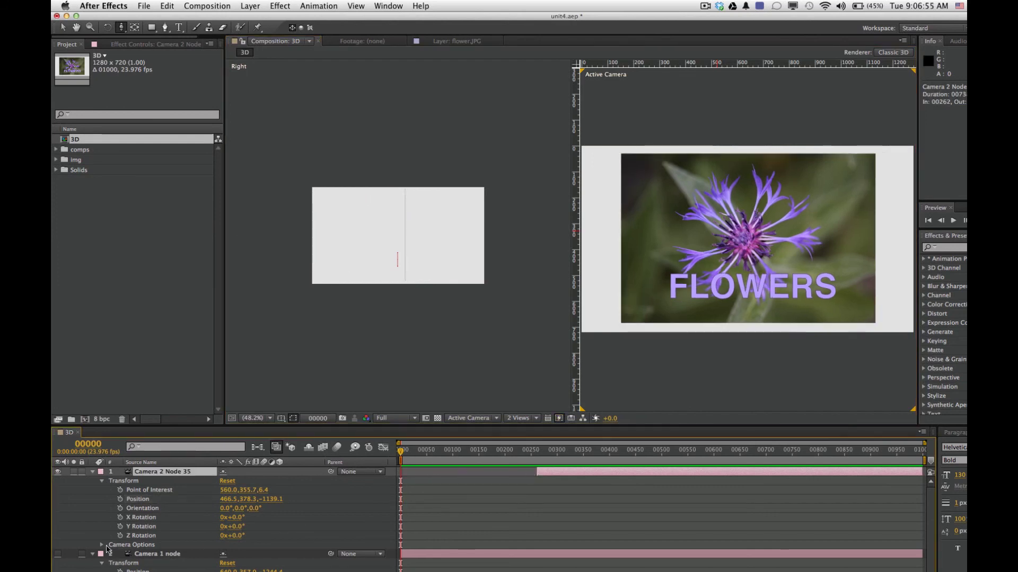
pyautogui.click(57, 554)
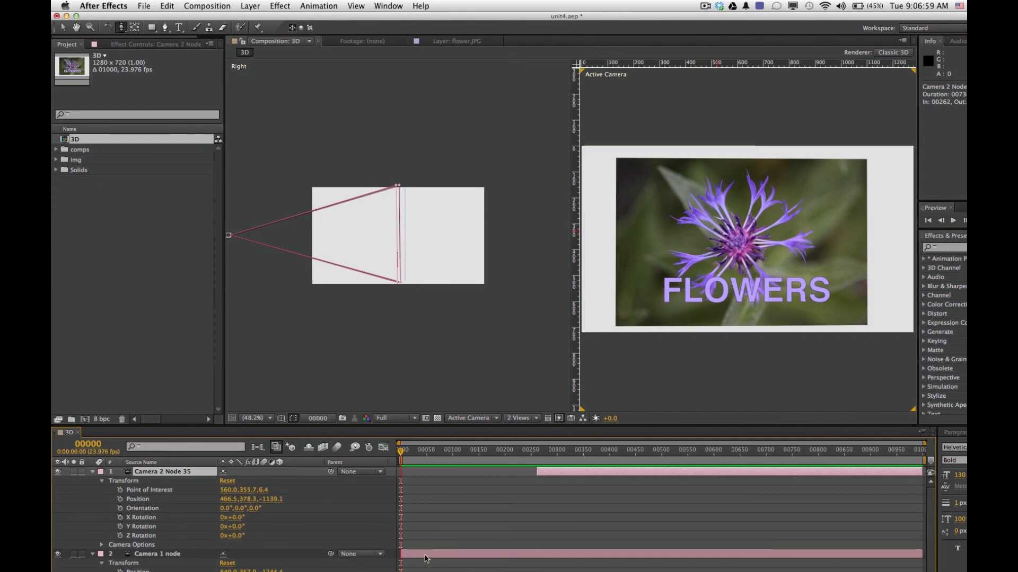
pyautogui.moveTo(414, 452); pyautogui.dragTo(565, 478)
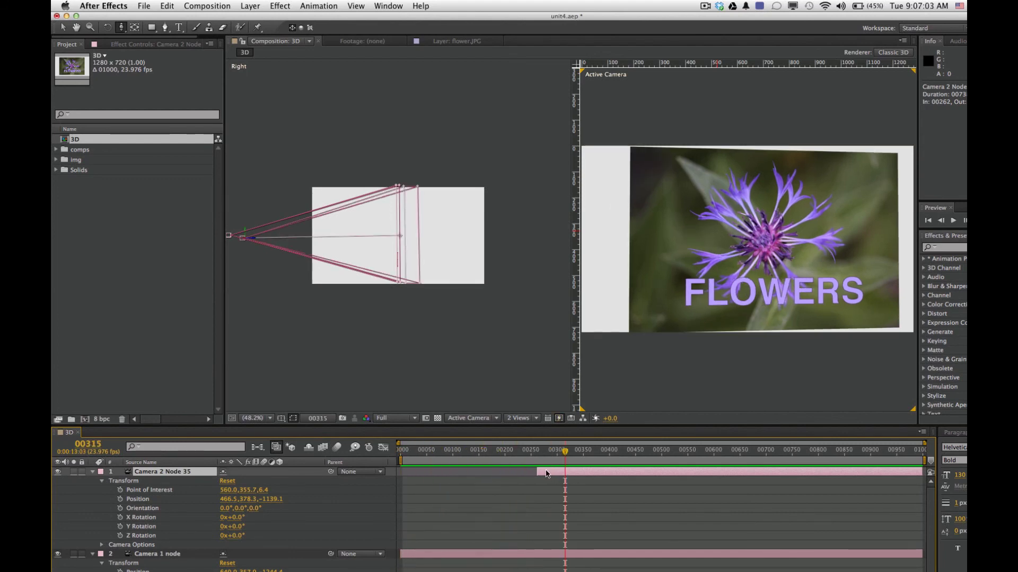